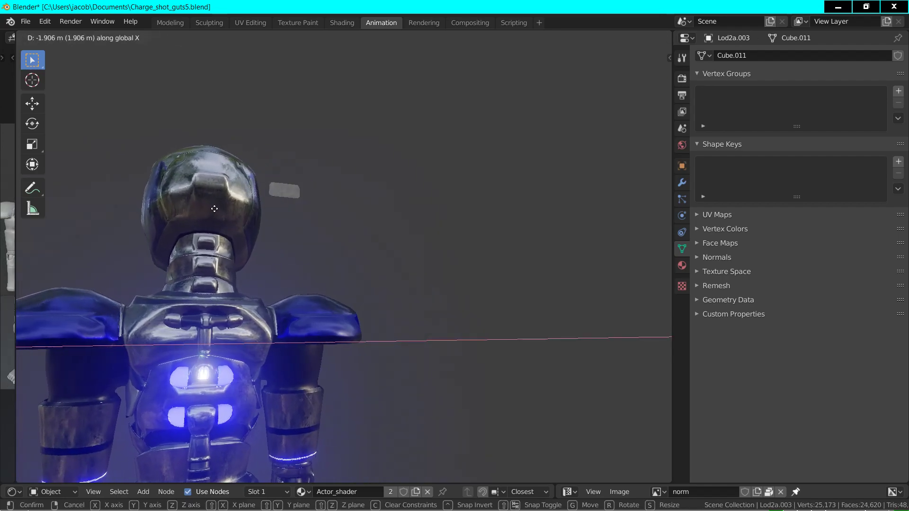
Select the small Cube.002 object hidden inside the robot's head and delete it
{"action": "key", "text": "Escape"}
{"action": "key", "text": "g"}
{"action": "key", "text": "Escape"}
{"action": "left_click", "coordinate": [287, 186], "text": "alt"}
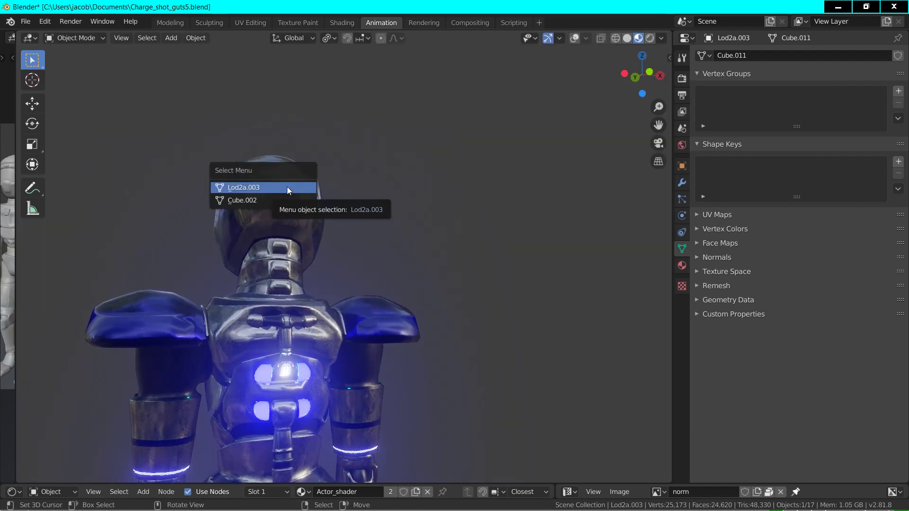
{"action": "left_click", "coordinate": [285, 200]}
{"action": "key", "text": "g"}
{"action": "key", "text": "Escape"}
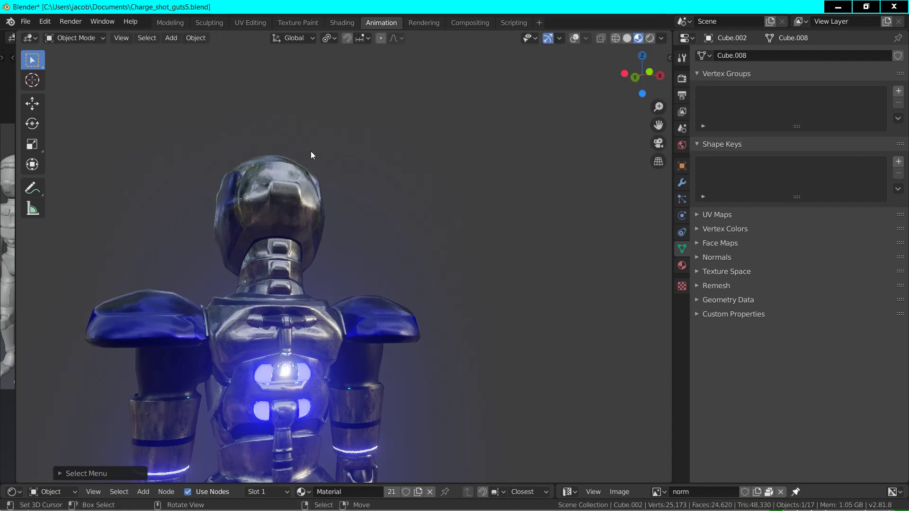
{"action": "key", "text": "Delete"}
Select the robot mesh Lod2a.003 and switch to the UV Editing workspace
{"action": "key", "text": "shift+grave"}
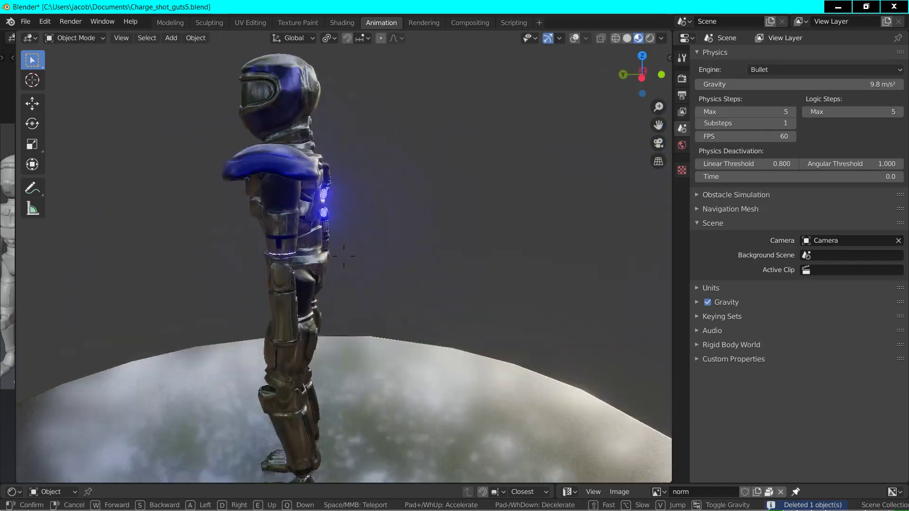
{"action": "key", "text": "s"}
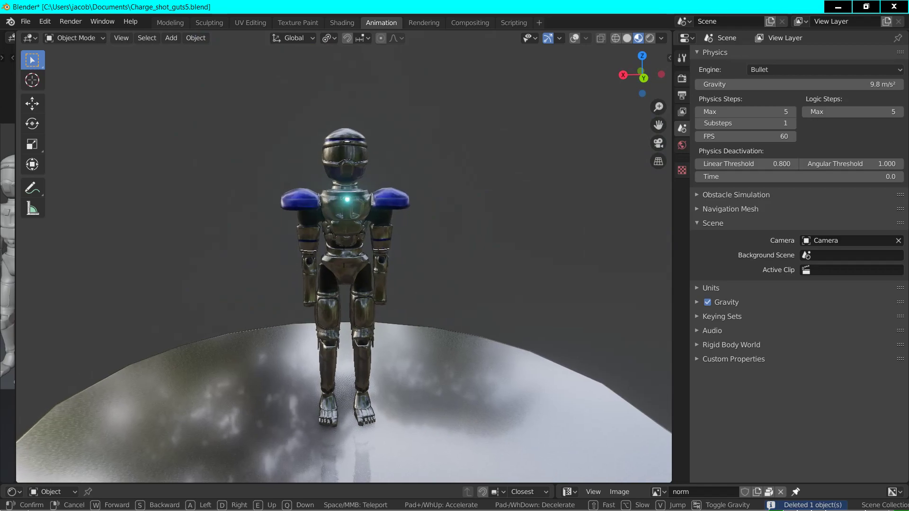
{"action": "left_click", "coordinate": [322, 204]}
{"action": "left_click", "coordinate": [322, 204]}
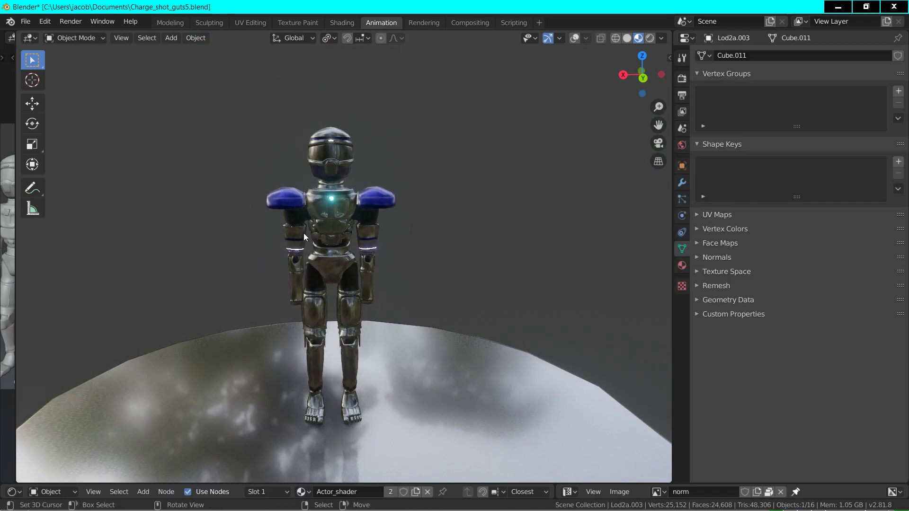
{"action": "left_click", "coordinate": [233, 23]}
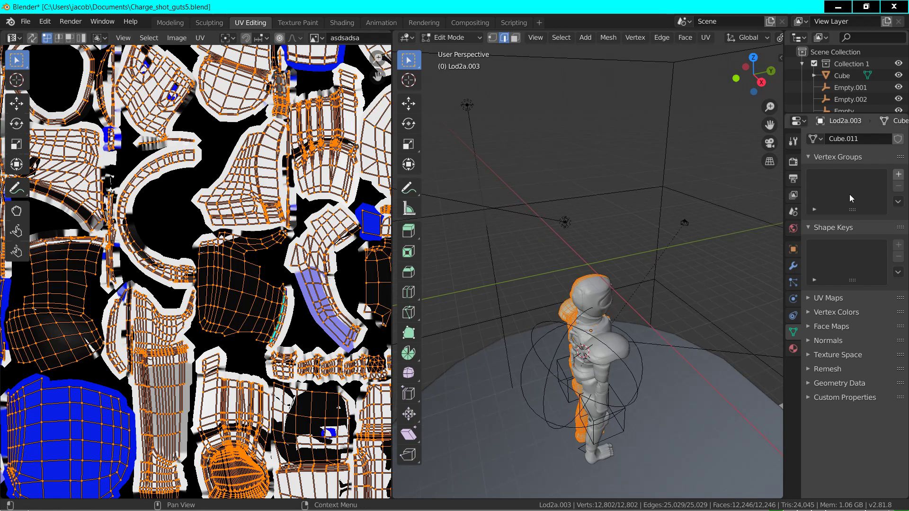
Apply the Mirror modifier to the robot mesh in Object Mode
{"action": "left_click", "coordinate": [793, 265]}
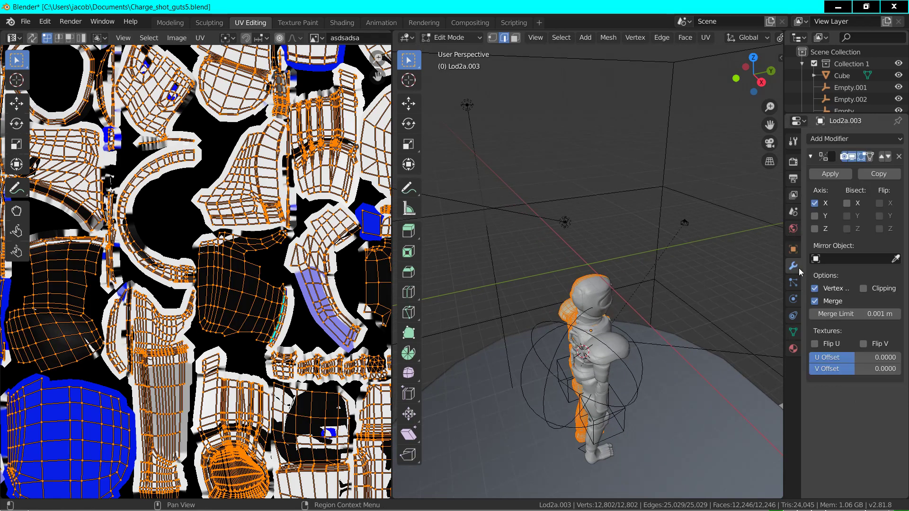
{"action": "left_click", "coordinate": [822, 175]}
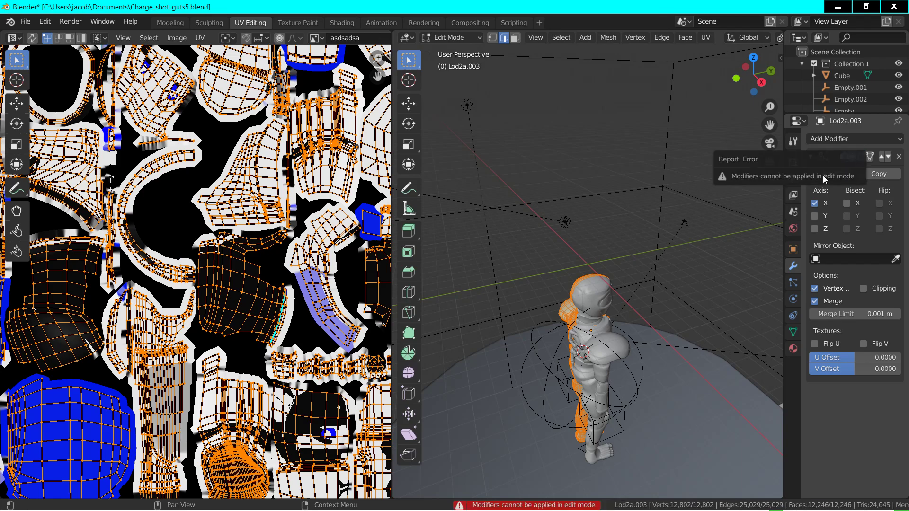
{"action": "key", "text": "Tab"}
{"action": "left_click", "coordinate": [830, 175]}
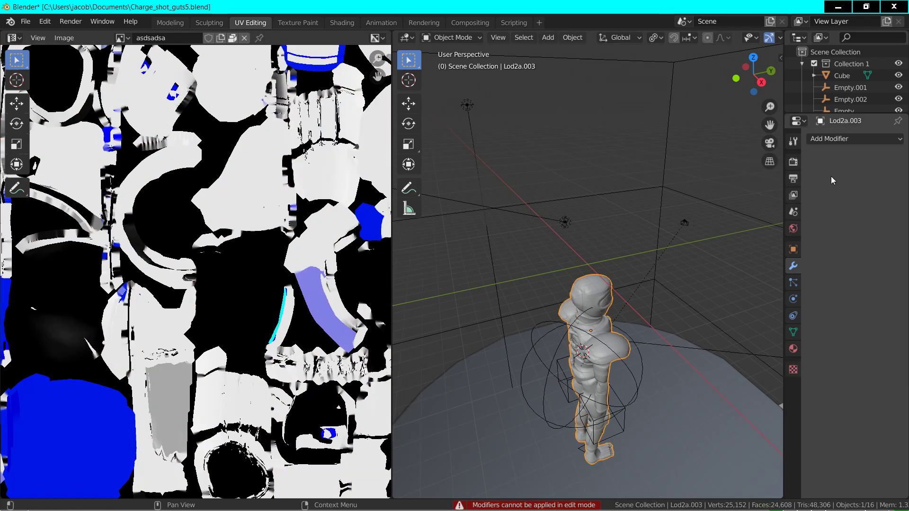
{"action": "key", "text": "shift+grave"}
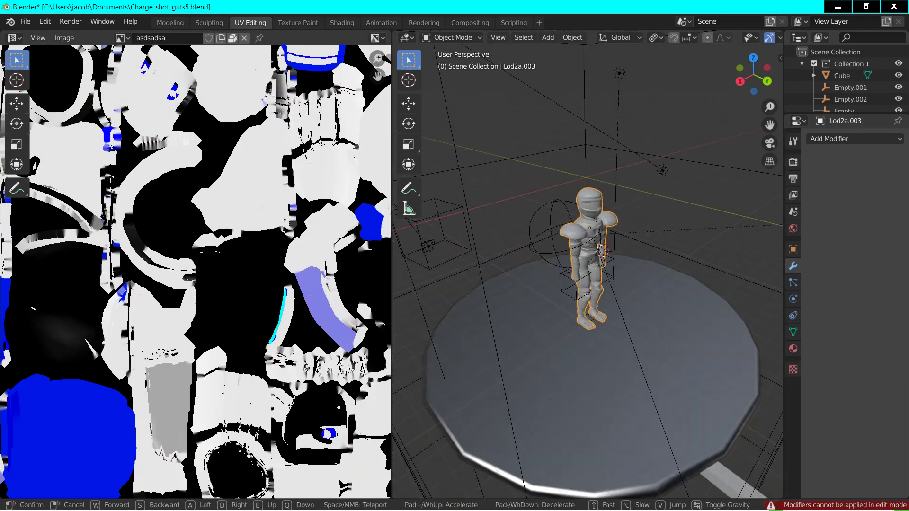
{"action": "key", "text": "w"}
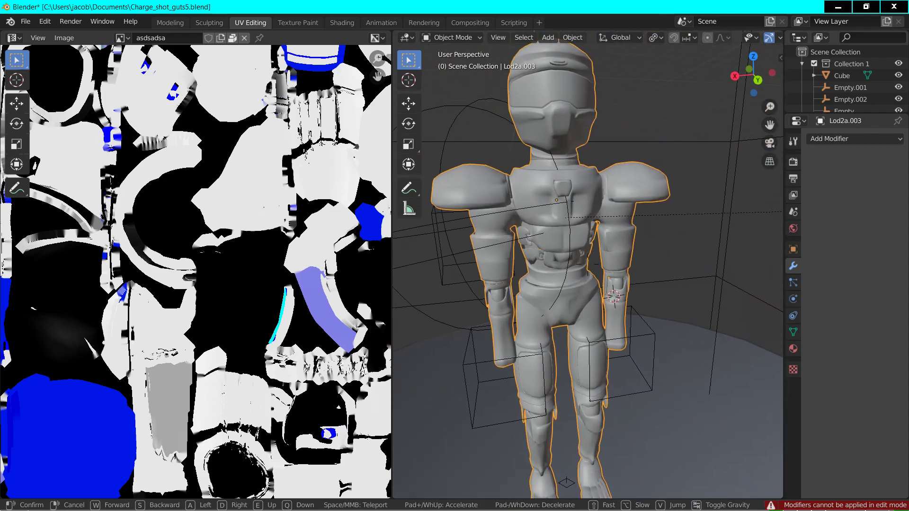
{"action": "key", "text": "s"}
{"action": "left_click", "coordinate": [587, 264]}
{"action": "key", "text": "Tab"}
{"action": "key", "text": "Tab"}
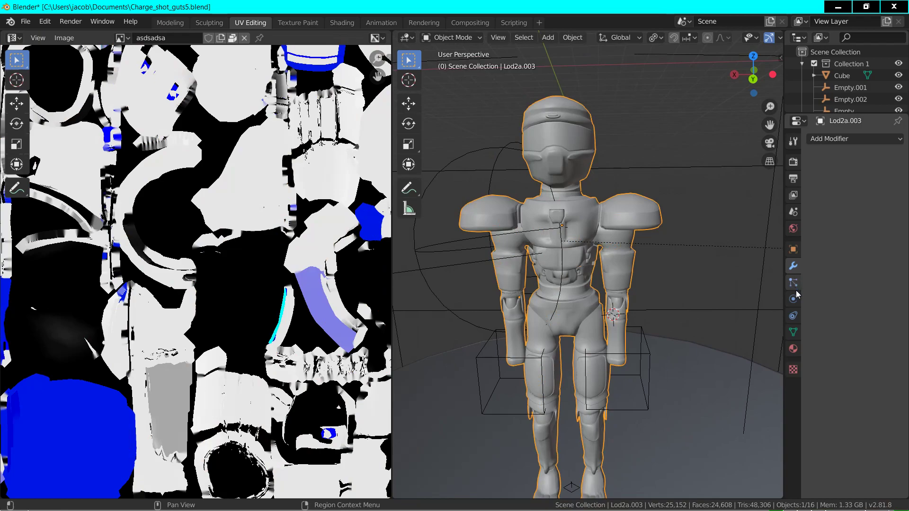
Rename the robot mesh's existing UV map as Base and add a second UV map named Normals
{"action": "left_click", "coordinate": [794, 331]}
{"action": "left_click", "coordinate": [833, 299]}
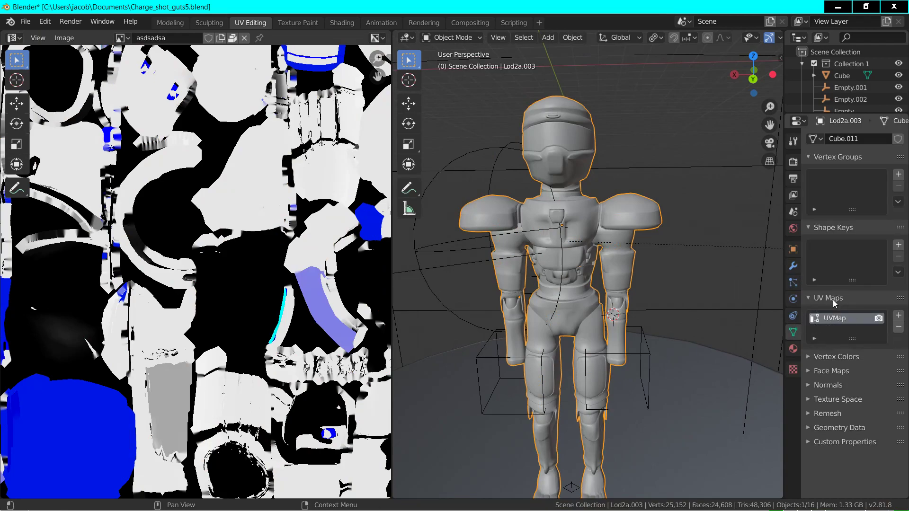
{"action": "double_click", "coordinate": [834, 318]}
{"action": "type", "text": "Base"}
{"action": "left_click", "coordinate": [897, 315]}
{"action": "double_click", "coordinate": [830, 330]}
{"action": "type", "text": "Normals"}
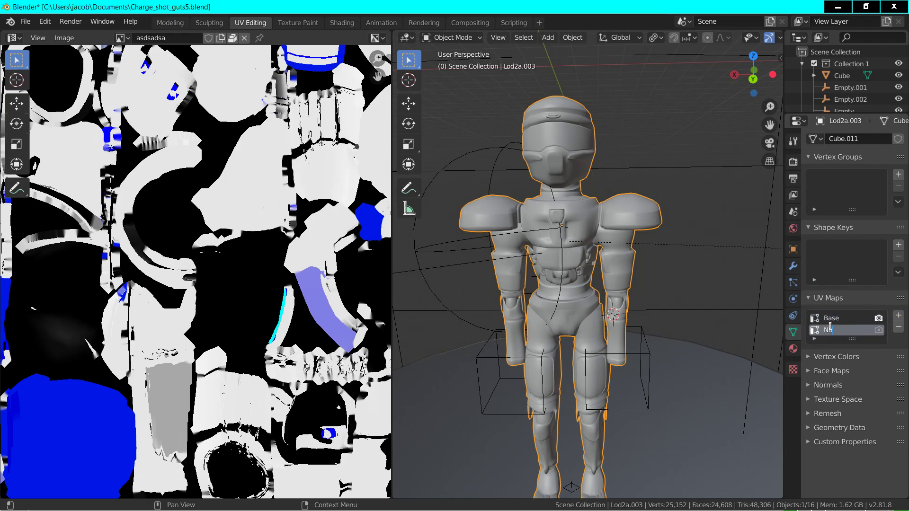
Put the robot mesh in Edit Mode and make the Normals UV map active for both editing and rendering
{"action": "left_click", "coordinate": [831, 317]}
{"action": "key", "text": "Tab"}
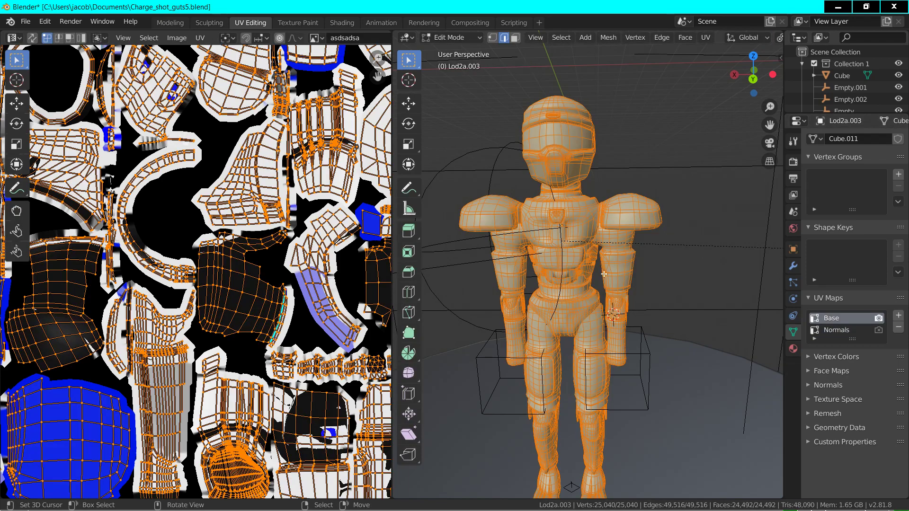
{"action": "left_click", "coordinate": [839, 331]}
{"action": "left_click", "coordinate": [877, 331]}
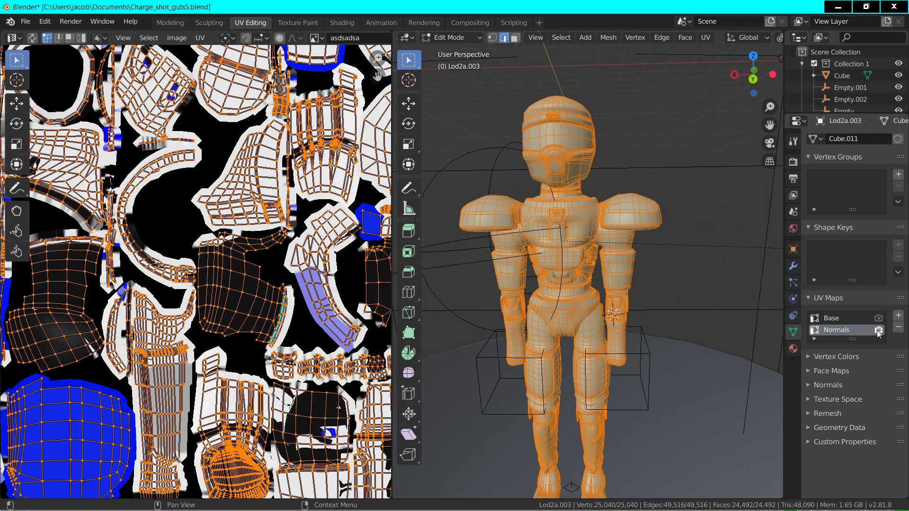
{"action": "left_click", "coordinate": [814, 339]}
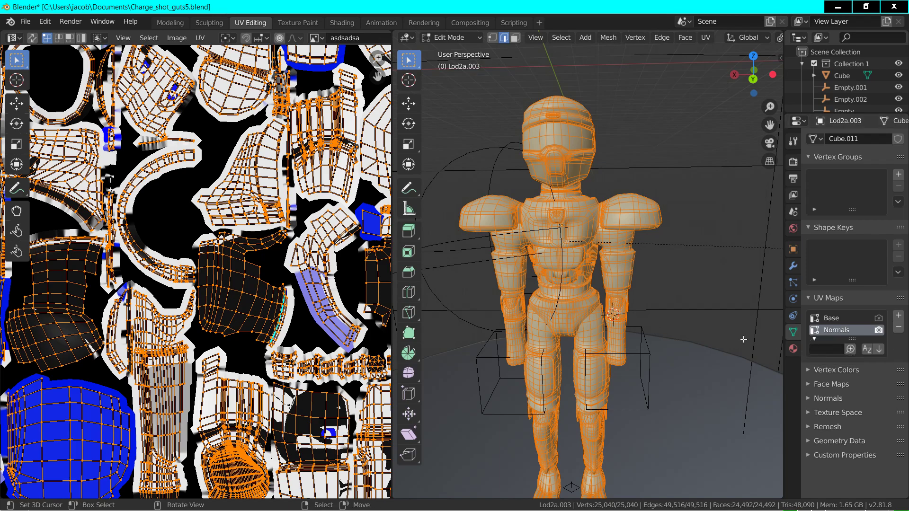
Unwrap the whole robot mesh on the Normals UV map and try to pack its islands
{"action": "left_click", "coordinate": [200, 38]}
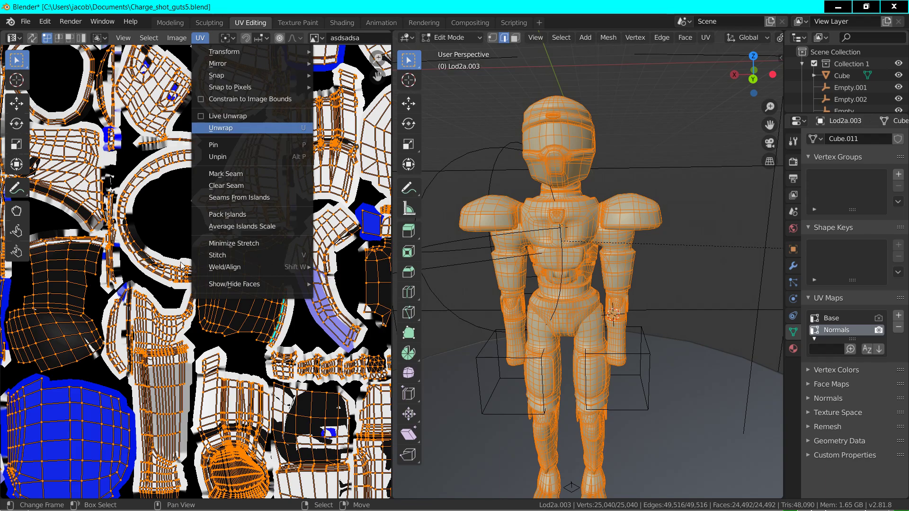
{"action": "key", "text": "u"}
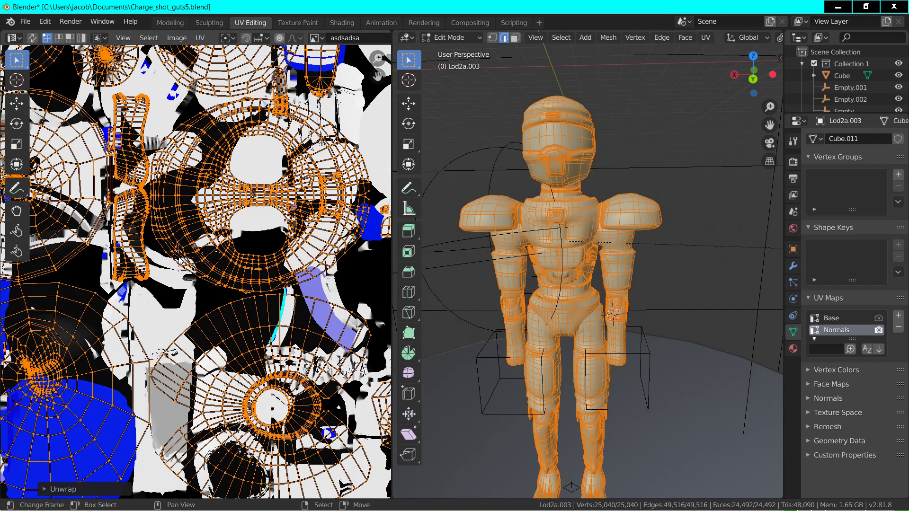
{"action": "left_click", "coordinate": [199, 38]}
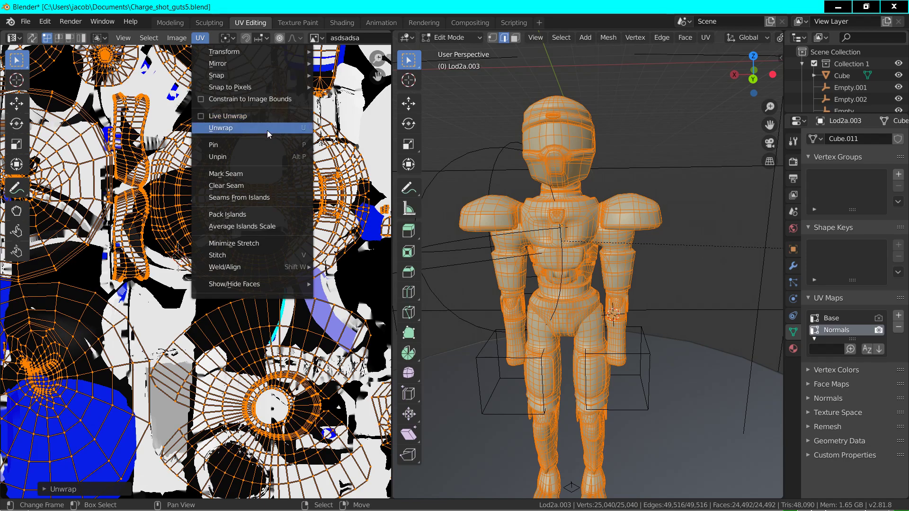
{"action": "left_click", "coordinate": [249, 216]}
Unwrap the whole robot mesh with Smart UV Project, using an island margin of 0.01
{"action": "left_click", "coordinate": [705, 38]}
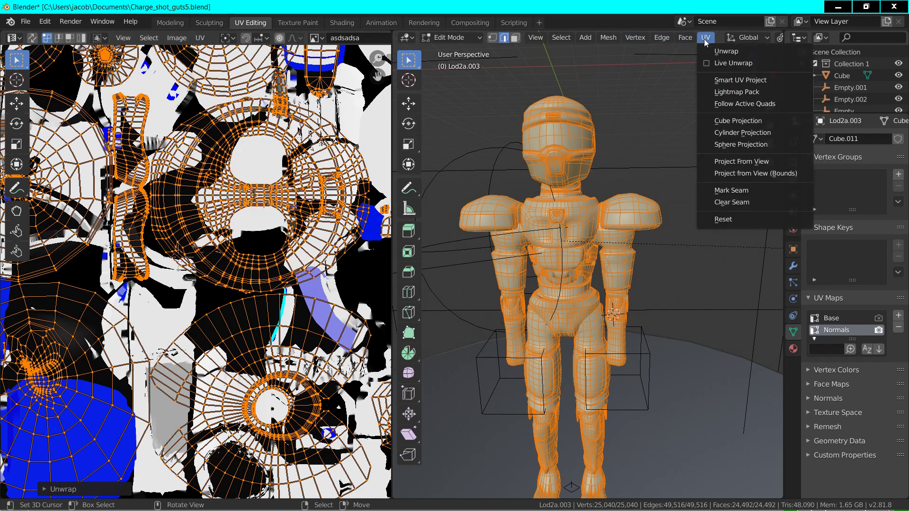
{"action": "left_click", "coordinate": [731, 80]}
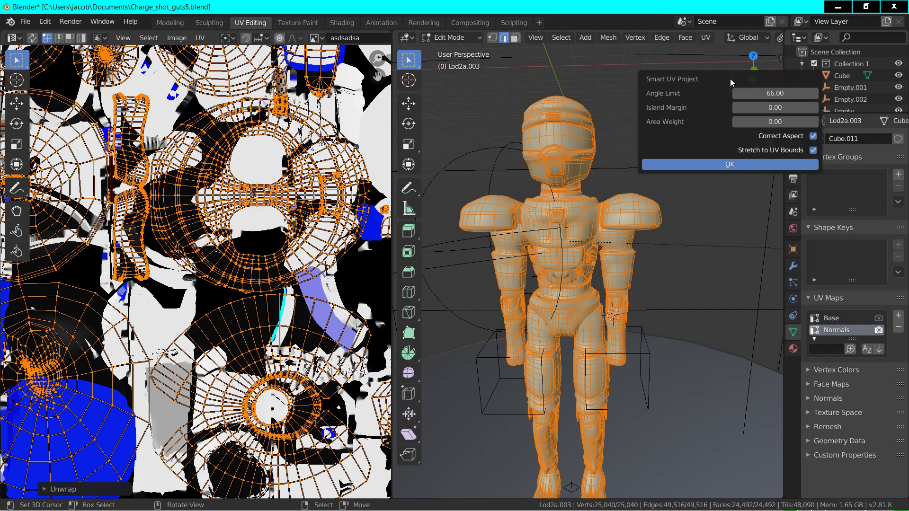
{"action": "left_click", "coordinate": [767, 108]}
{"action": "type", "text": ".01"}
{"action": "key", "text": "Return"}
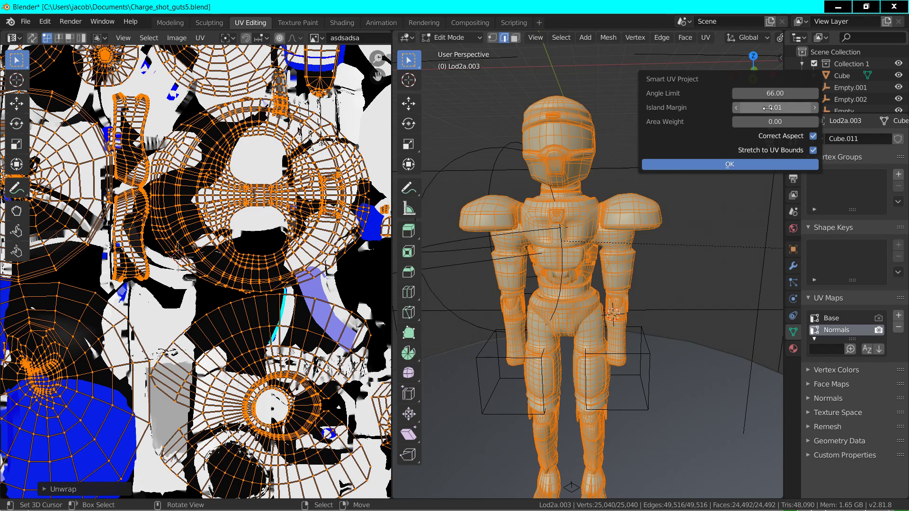
{"action": "left_click", "coordinate": [739, 164]}
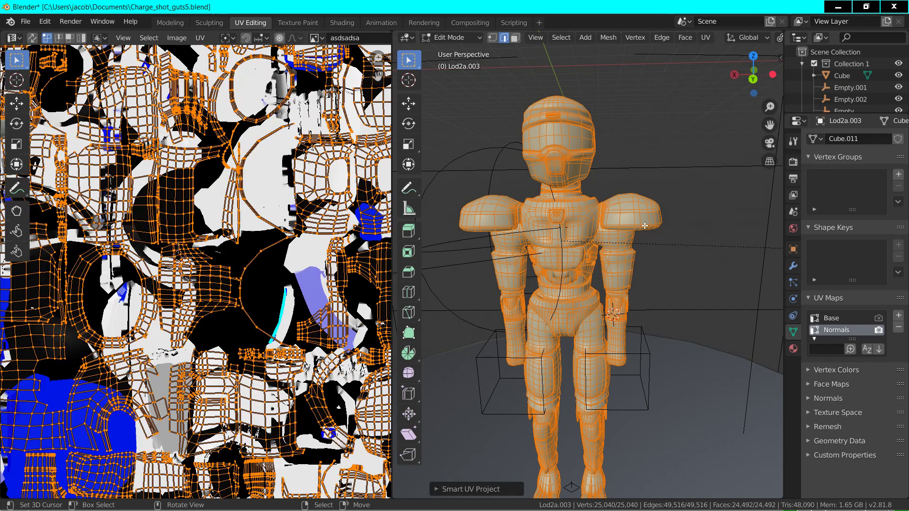
{"action": "key", "text": "Home"}
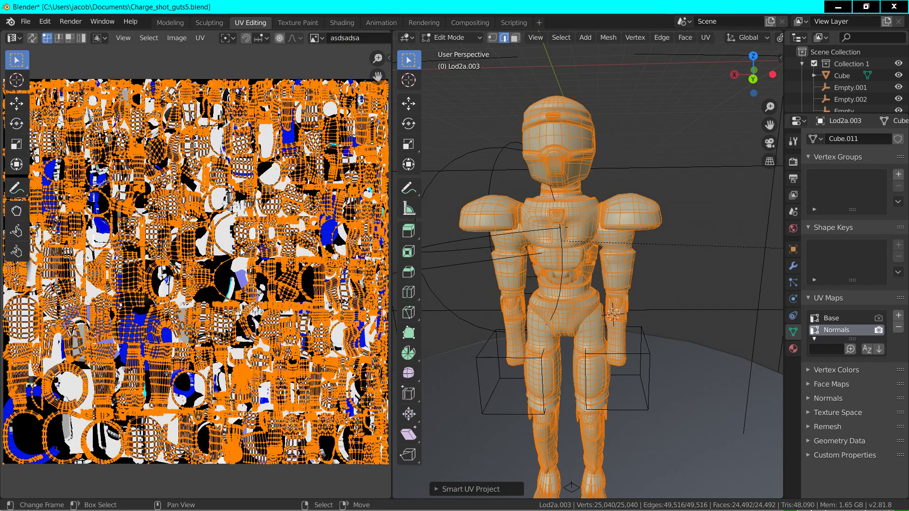
Pack the UV islands of the Normals map
{"action": "left_click", "coordinate": [705, 38]}
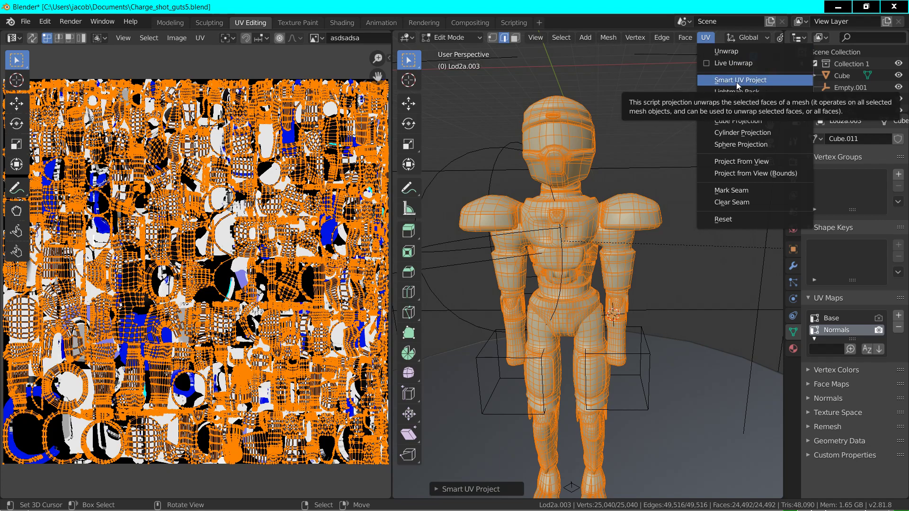
{"action": "left_click", "coordinate": [200, 39]}
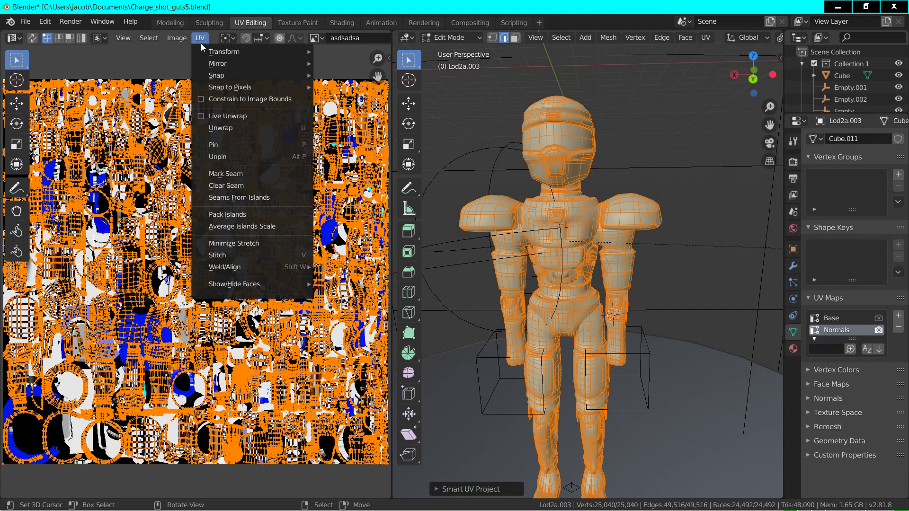
{"action": "mouse_move", "coordinate": [223, 53]}
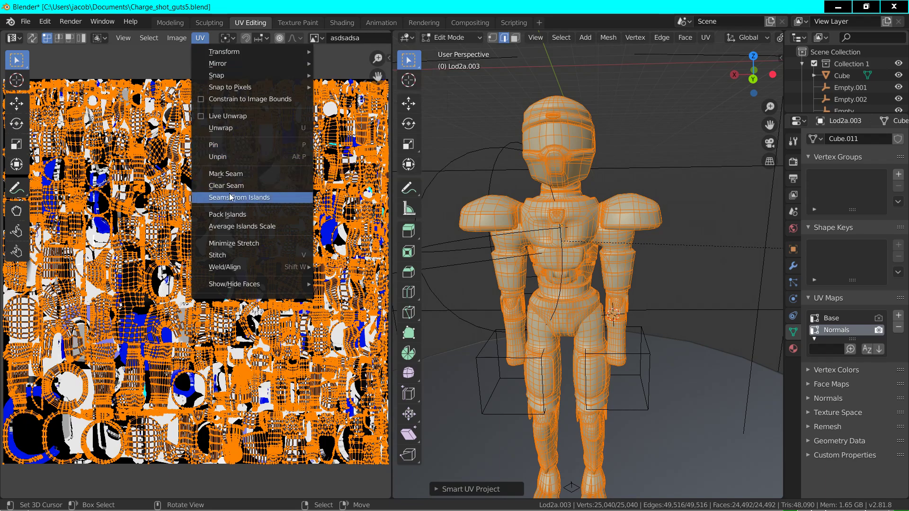
{"action": "left_click", "coordinate": [227, 215]}
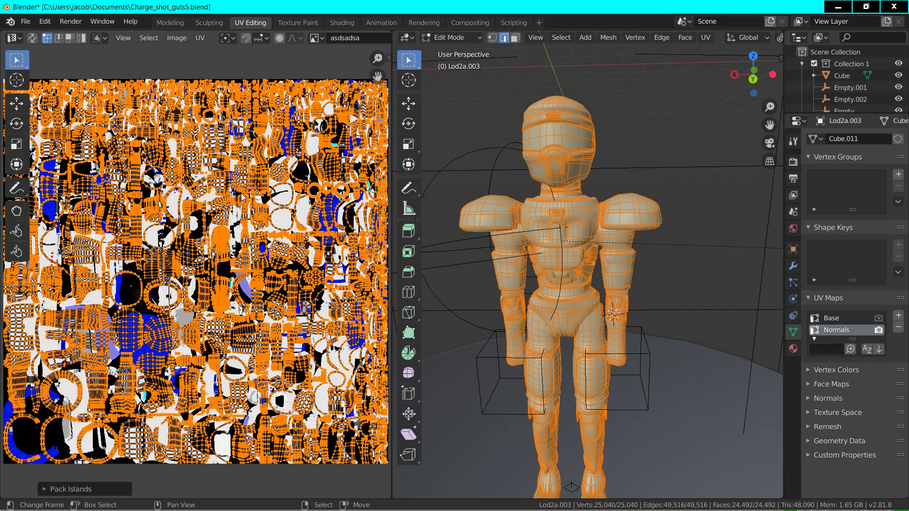
Run Minimize Stretch on the packed UV islands
{"action": "left_click", "coordinate": [200, 38]}
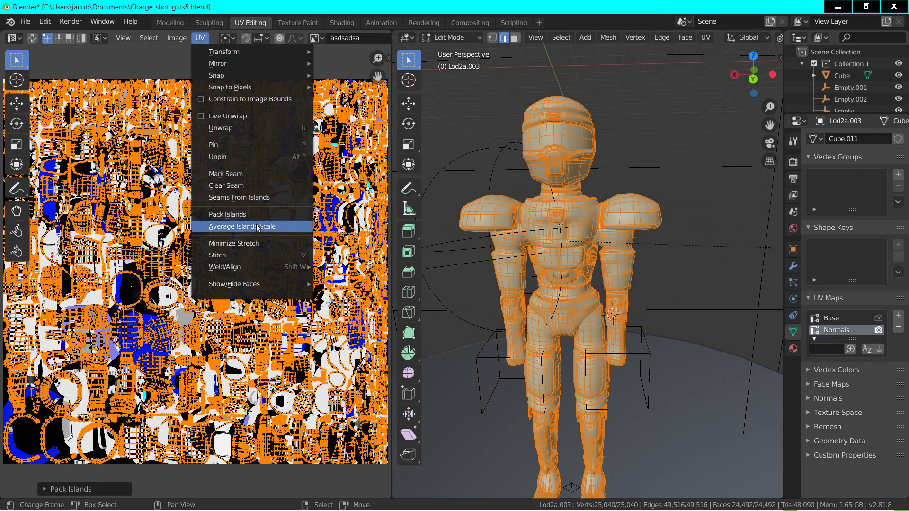
{"action": "left_click", "coordinate": [254, 241]}
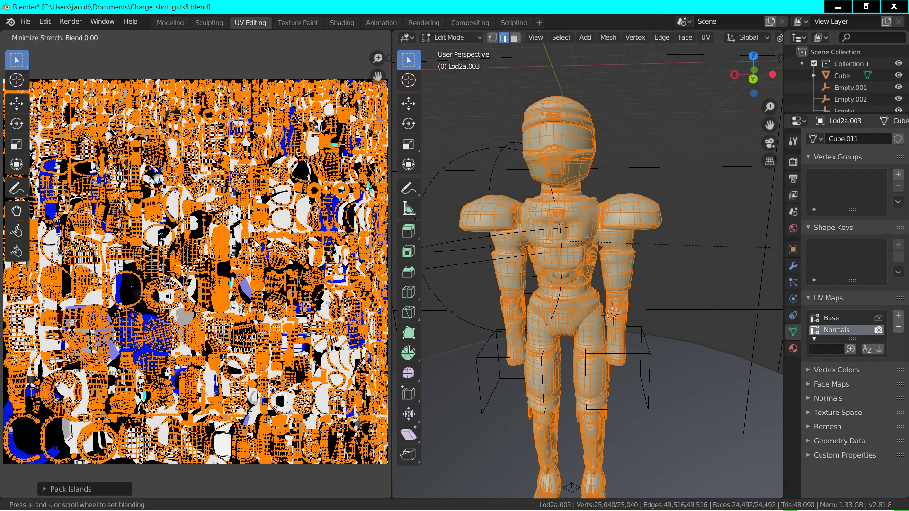
{"action": "key", "text": "Return"}
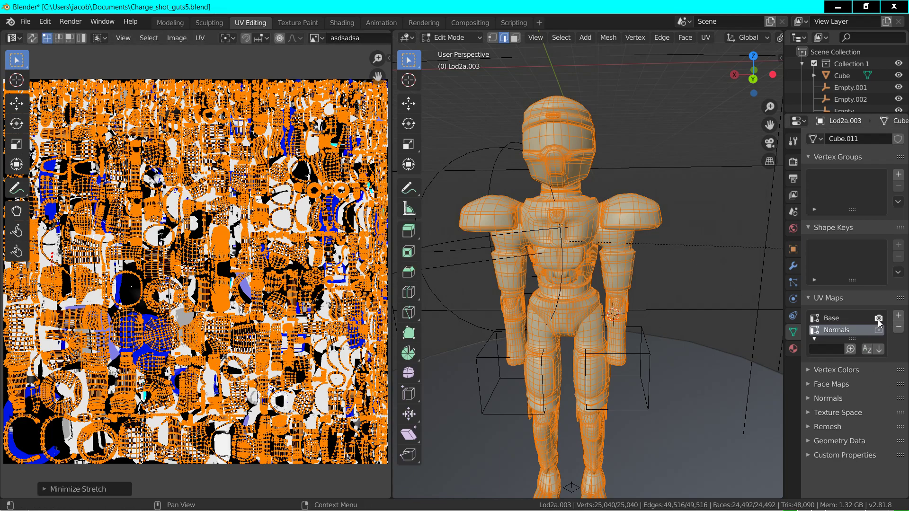
Compare the Base and Normals UV layouts, leaving Base as the render map and Normals as the active map
{"action": "left_click", "coordinate": [829, 317]}
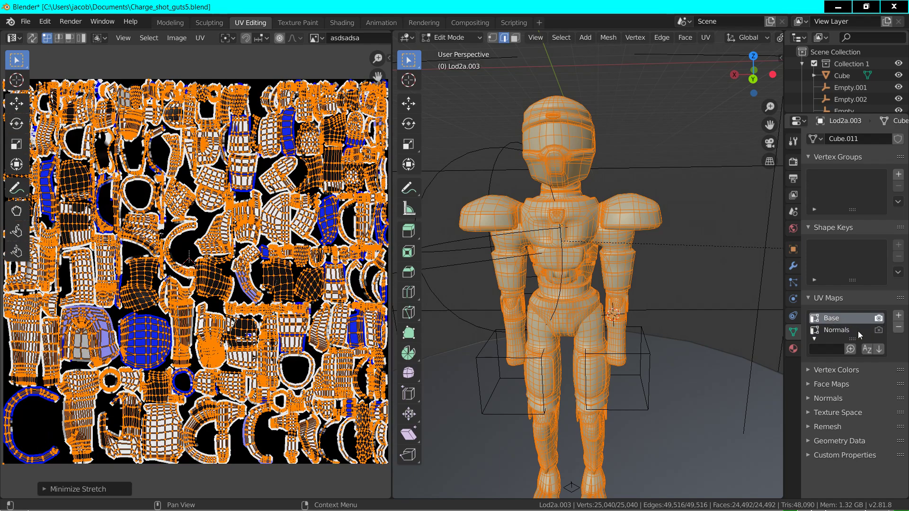
{"action": "left_click", "coordinate": [862, 330]}
{"action": "left_click", "coordinate": [844, 318]}
{"action": "left_click", "coordinate": [840, 330]}
{"action": "left_click", "coordinate": [878, 330]}
{"action": "left_click", "coordinate": [845, 319]}
{"action": "left_click", "coordinate": [839, 326]}
{"action": "left_click", "coordinate": [838, 320]}
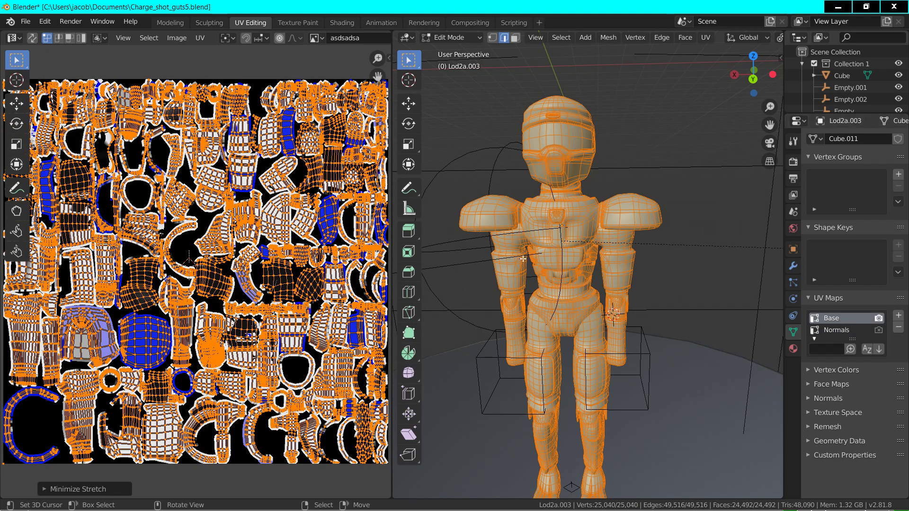
{"action": "left_click", "coordinate": [825, 330]}
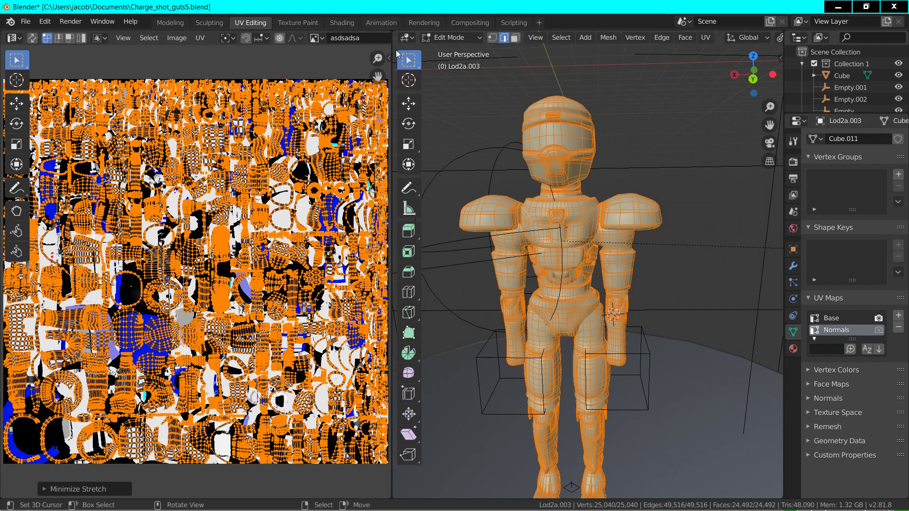
Switch the 3D view to rendered shading and begin a new image named omega_normals
{"action": "scroll", "coordinate": [716, 39], "scroll_direction": "down", "scroll_amount": 5}
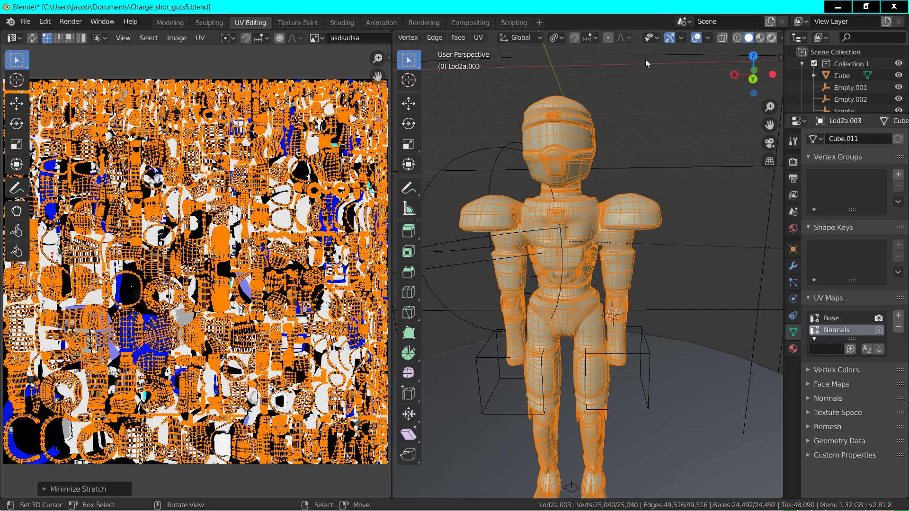
{"action": "left_click", "coordinate": [771, 38]}
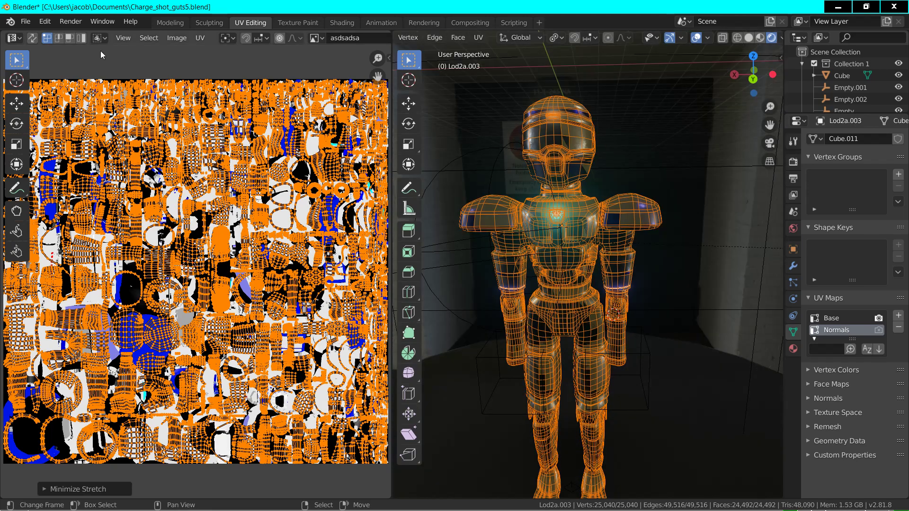
{"action": "left_click", "coordinate": [171, 38]}
{"action": "left_click", "coordinate": [177, 52]}
{"action": "double_click", "coordinate": [196, 44]}
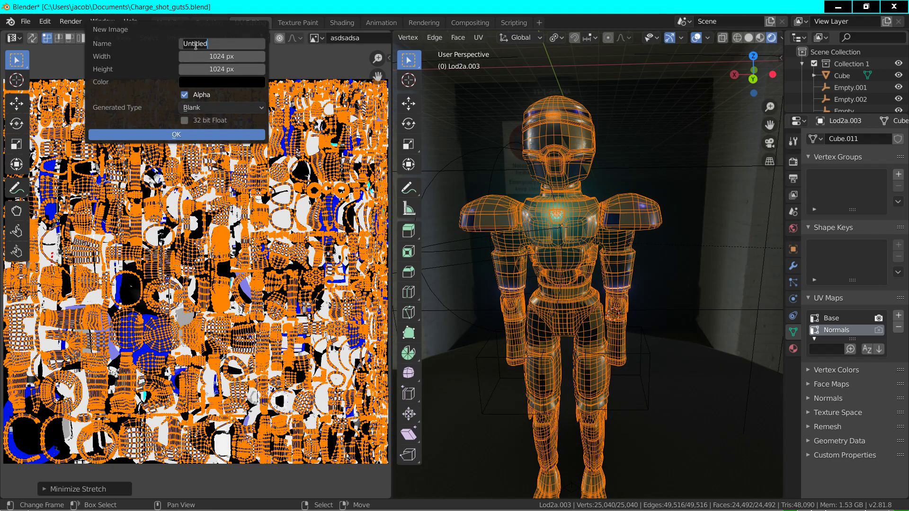
{"action": "type", "text": "omega_normals"}
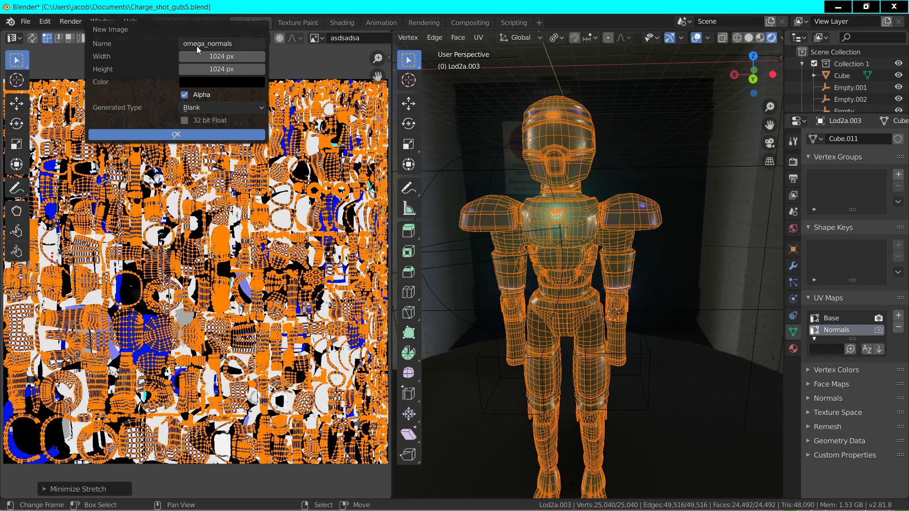
{"action": "key", "text": "Return"}
Set the new image's width and height to 4096 px
{"action": "left_click", "coordinate": [220, 56]}
{"action": "type", "text": "*3"}
{"action": "key", "text": "Return"}
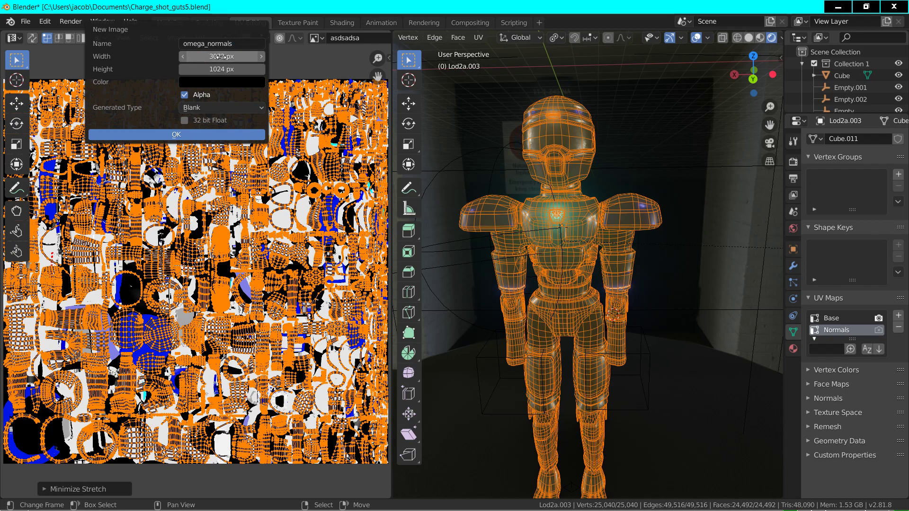
{"action": "left_click_drag", "start_coordinate": [219, 56], "coordinate": [208, 57]}
{"action": "left_click", "coordinate": [219, 57]}
{"action": "type", "text": "1024*"}
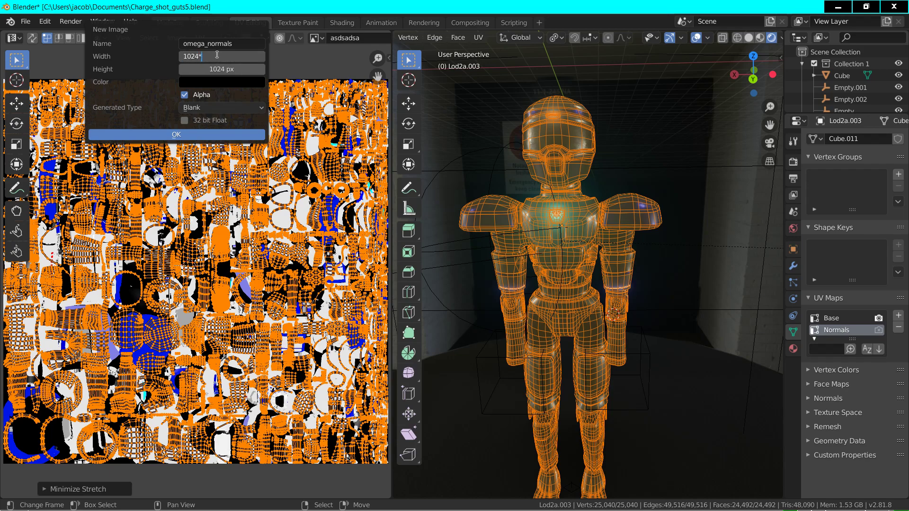
{"action": "key", "text": "Return"}
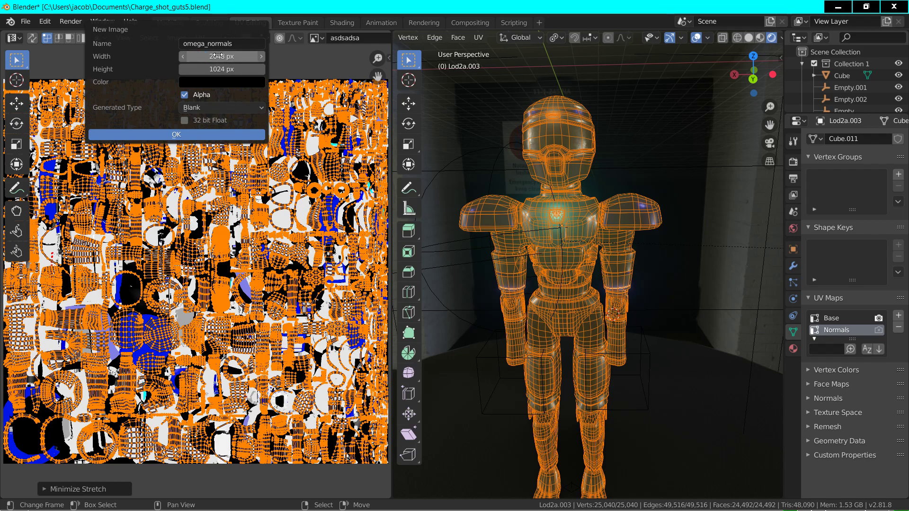
{"action": "left_click", "coordinate": [217, 56]}
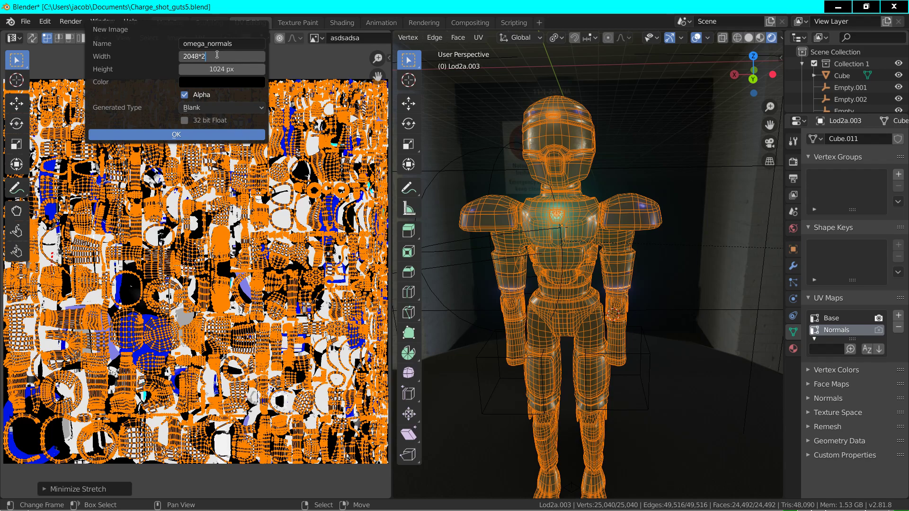
{"action": "key", "text": "Return"}
{"action": "type", "text": "4096"}
Create the image without alpha, using UV Grid as its generated type
{"action": "left_click", "coordinate": [184, 95]}
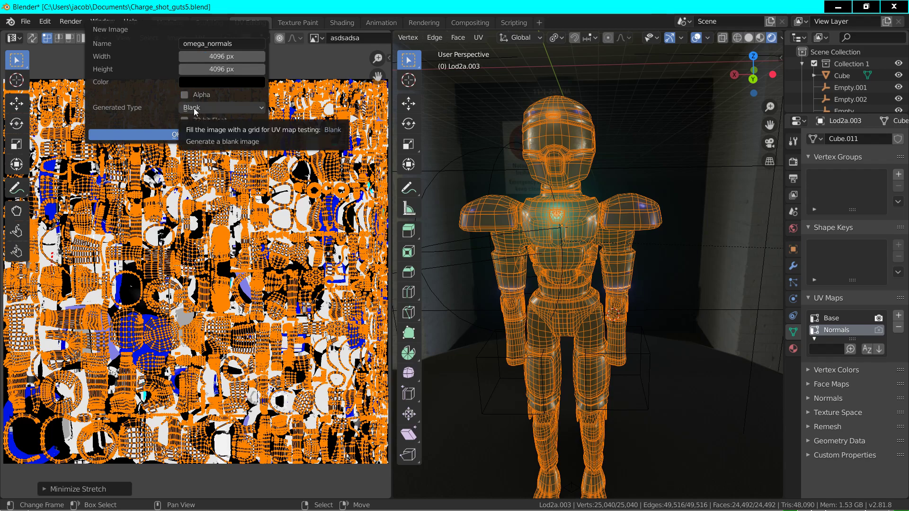
{"action": "left_click", "coordinate": [194, 107]}
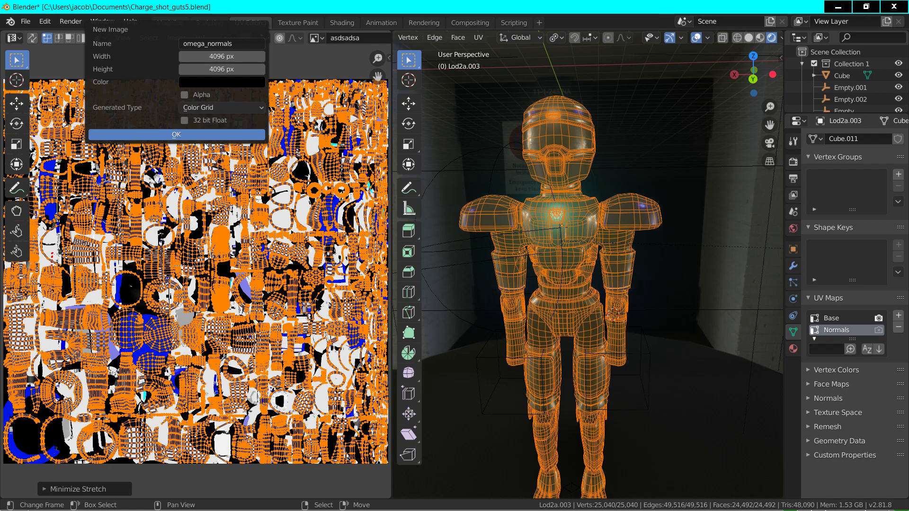
{"action": "left_click", "coordinate": [201, 134]}
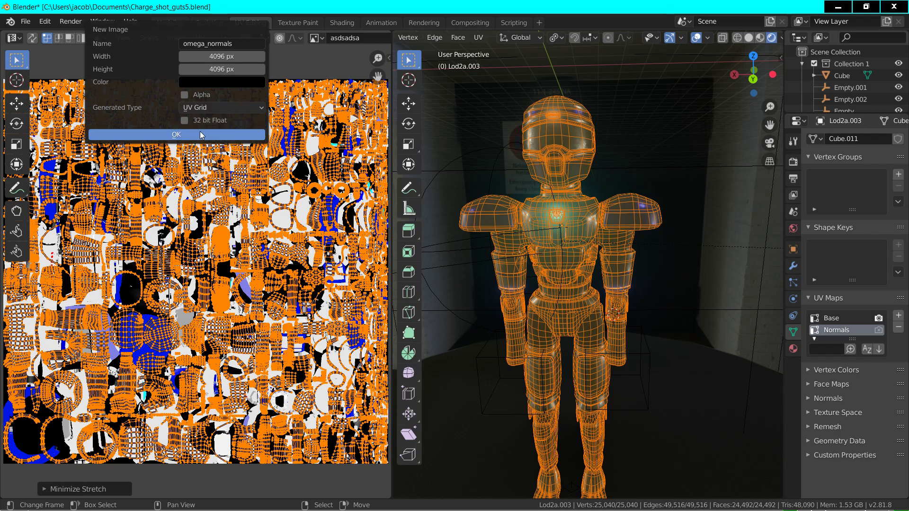
{"action": "left_click", "coordinate": [200, 135]}
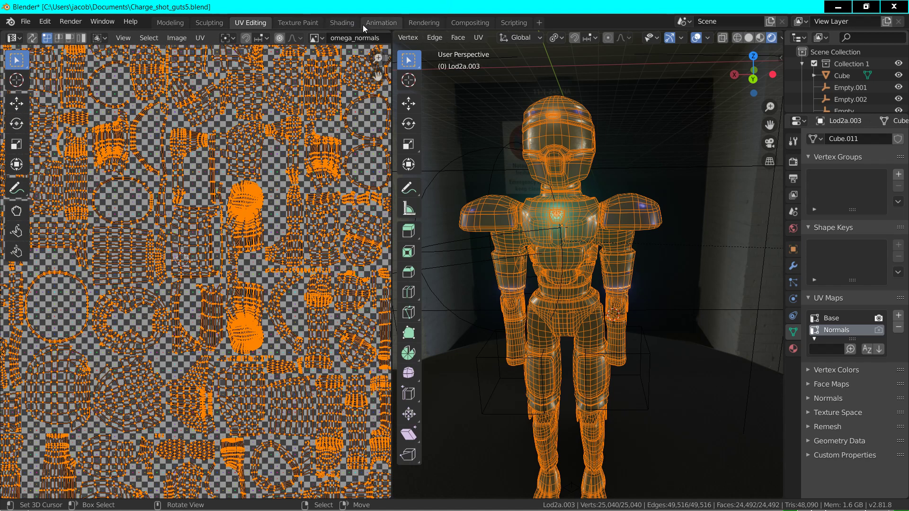
Switch to the Animation workspace, enlarge the node editor and duplicate the norm image texture node below the original in Actor_shader
{"action": "left_click", "coordinate": [375, 24]}
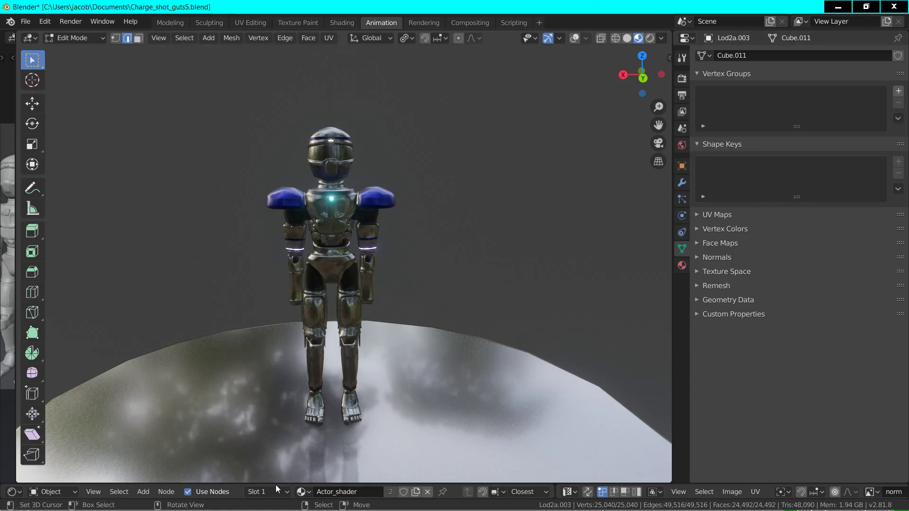
{"action": "left_click_drag", "start_coordinate": [275, 484], "coordinate": [264, 326]}
{"action": "scroll", "coordinate": [246, 405], "scroll_direction": "down", "scroll_amount": 2}
{"action": "scroll", "coordinate": [248, 405], "scroll_direction": "up", "scroll_amount": 2}
{"action": "key", "text": "shift+d"}
{"action": "left_click", "coordinate": [201, 477]}
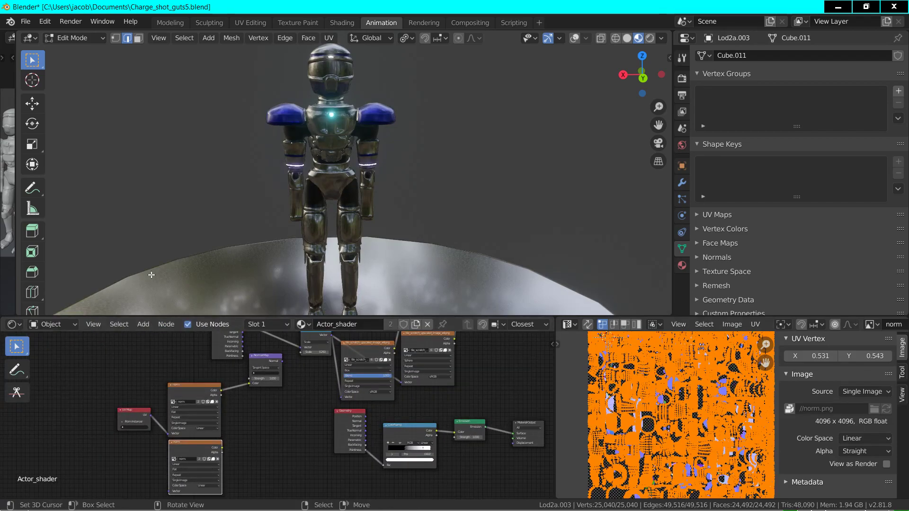
Add a second Material Output node and connect the duplicated texture's Color to its Surface input
{"action": "left_click", "coordinate": [143, 324]}
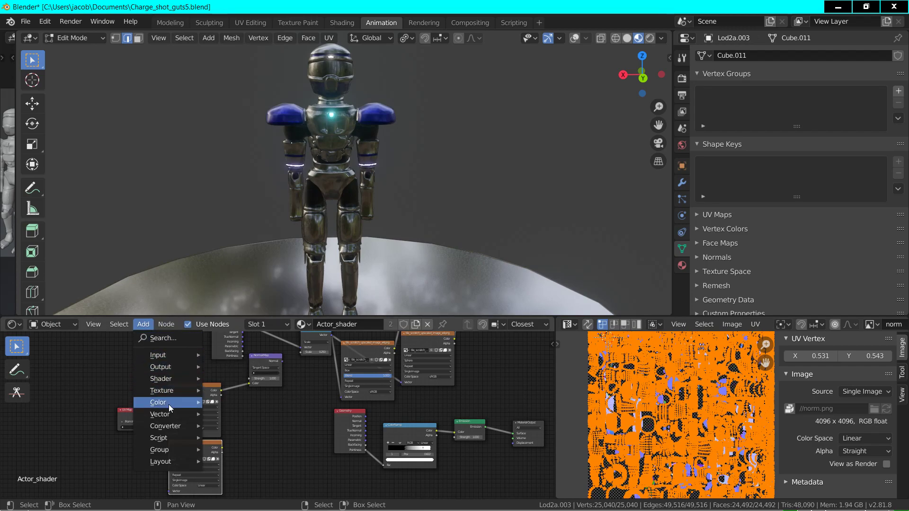
{"action": "mouse_move", "coordinate": [161, 367]}
{"action": "left_click", "coordinate": [232, 367]}
{"action": "left_click", "coordinate": [268, 398]}
{"action": "scroll", "coordinate": [269, 398], "scroll_direction": "up", "scroll_amount": 1}
{"action": "left_click_drag", "start_coordinate": [242, 398], "coordinate": [284, 418]}
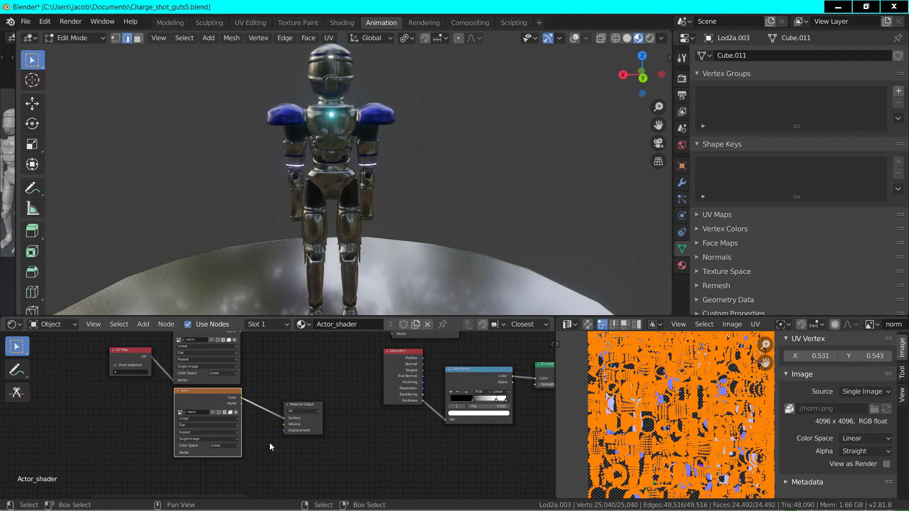
Make the new Material Output active and preview the robot in Object Mode with rendered shading
{"action": "scroll", "coordinate": [269, 442], "scroll_direction": "down", "scroll_amount": 3}
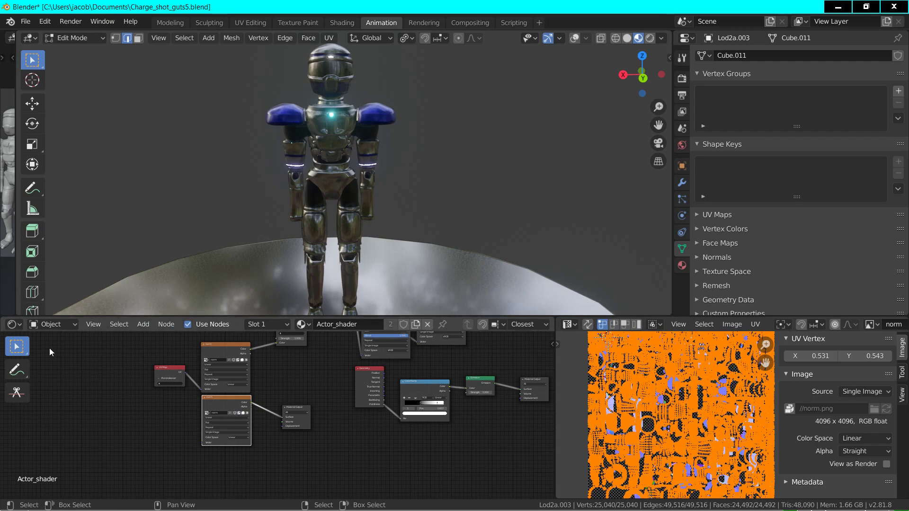
{"action": "left_click", "coordinate": [295, 413]}
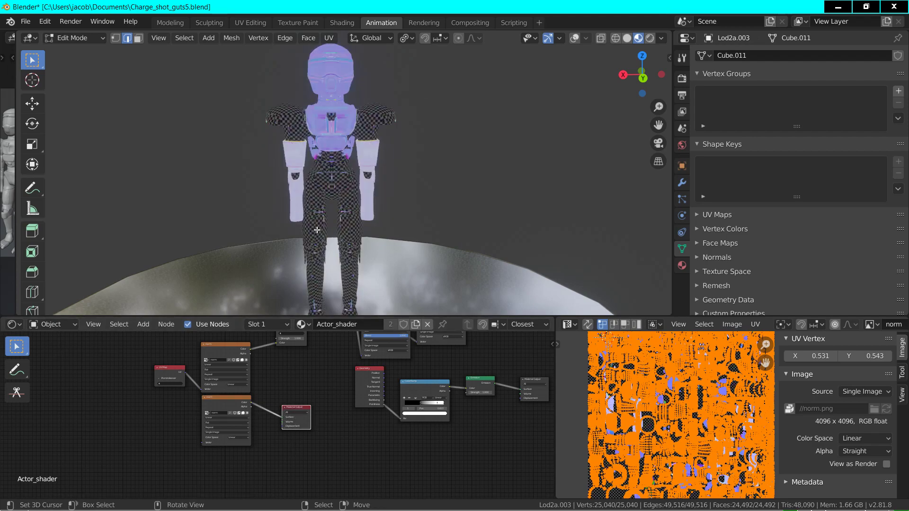
{"action": "key", "text": "Tab"}
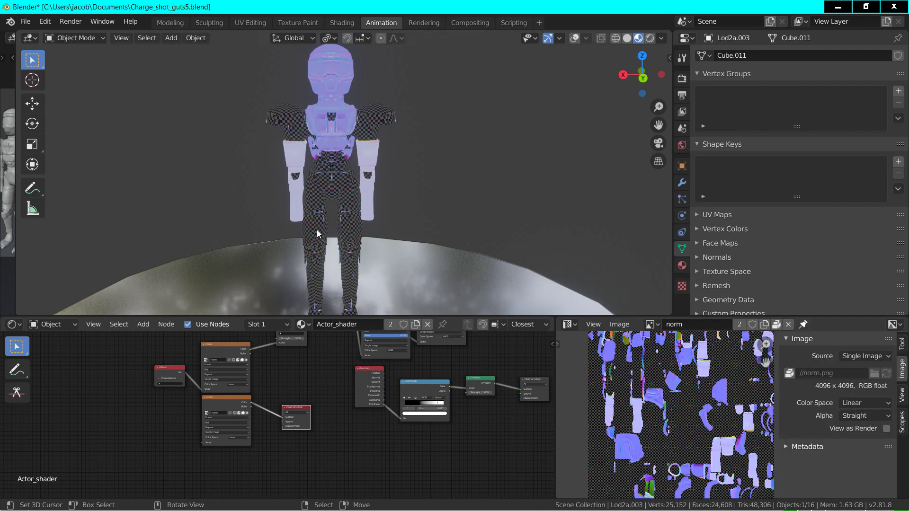
{"action": "key", "text": "Tab"}
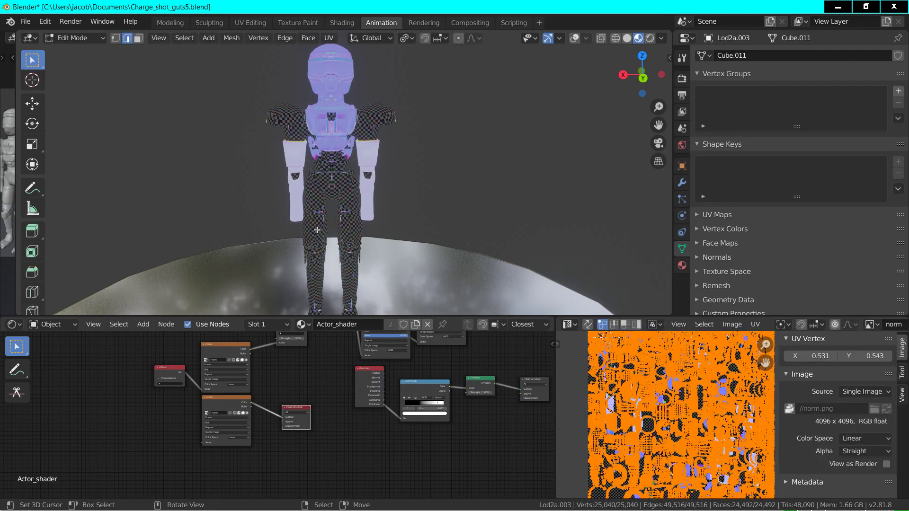
{"action": "key", "text": "Tab"}
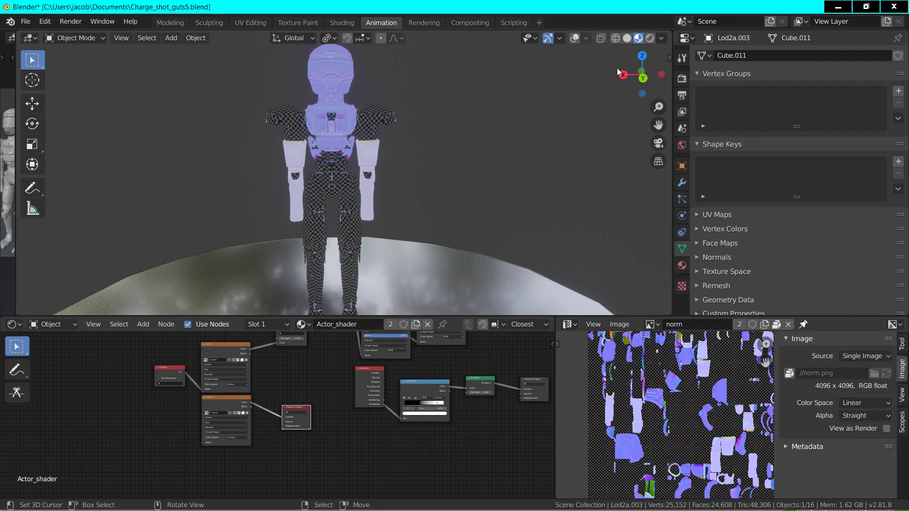
{"action": "left_click", "coordinate": [650, 38]}
{"action": "key", "text": "Tab"}
{"action": "key", "text": "Tab"}
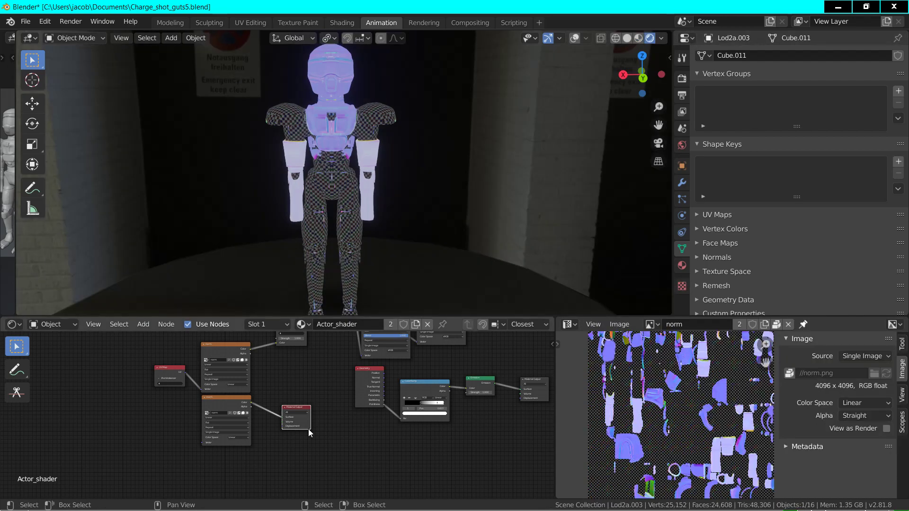
Assign the omega_normals image to the duplicated texture node and arrange it beside the new Material Output
{"action": "scroll", "coordinate": [275, 410], "scroll_direction": "up", "scroll_amount": 2}
{"action": "scroll", "coordinate": [234, 406], "scroll_direction": "up", "scroll_amount": 1}
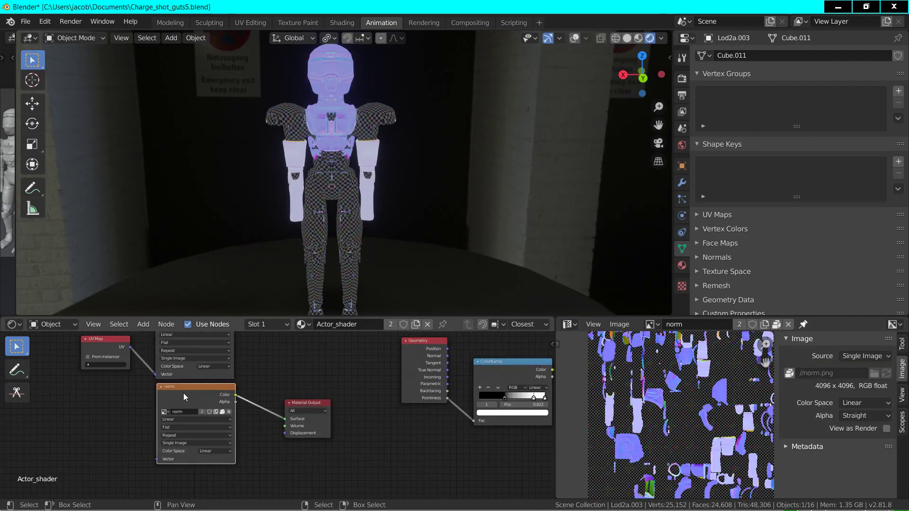
{"action": "left_click", "coordinate": [166, 412]}
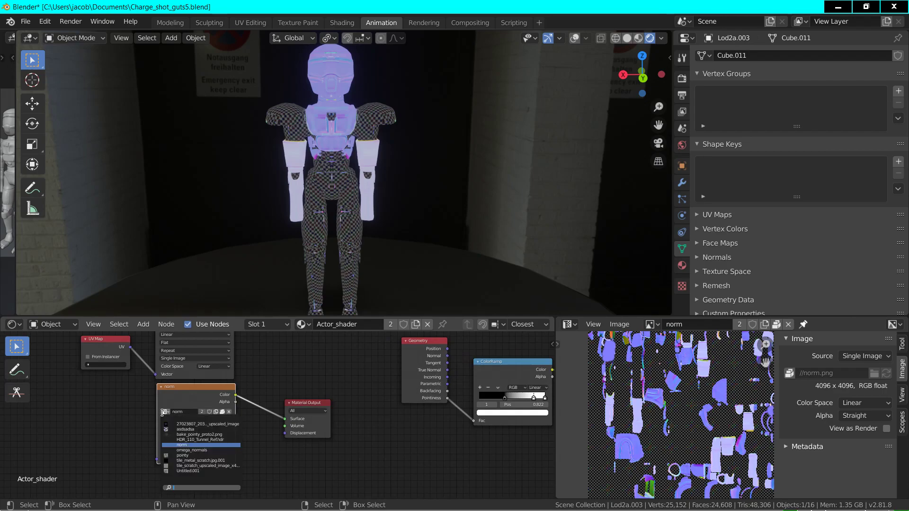
{"action": "left_click", "coordinate": [206, 450]}
{"action": "left_click_drag", "start_coordinate": [206, 392], "coordinate": [207, 414]}
{"action": "left_click_drag", "start_coordinate": [320, 412], "coordinate": [309, 407]}
{"action": "left_click", "coordinate": [191, 416]}
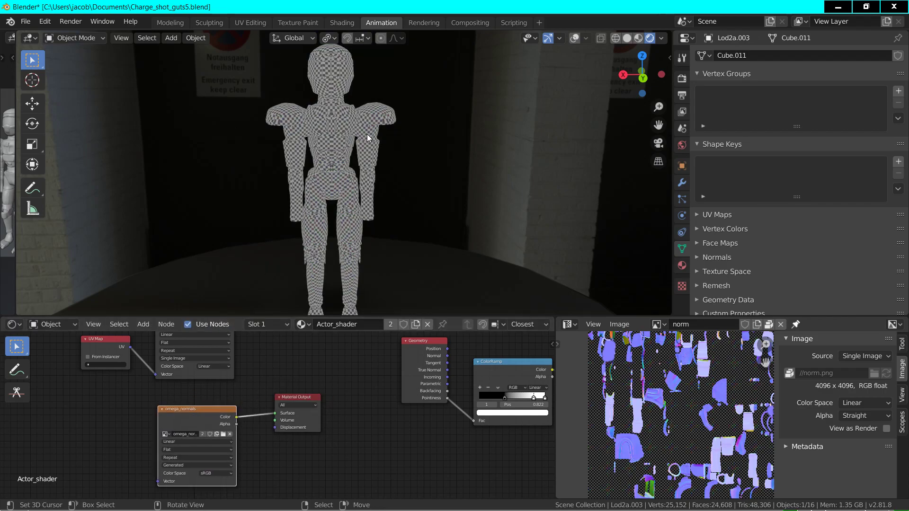
{"action": "left_click_drag", "start_coordinate": [198, 423], "coordinate": [193, 417]}
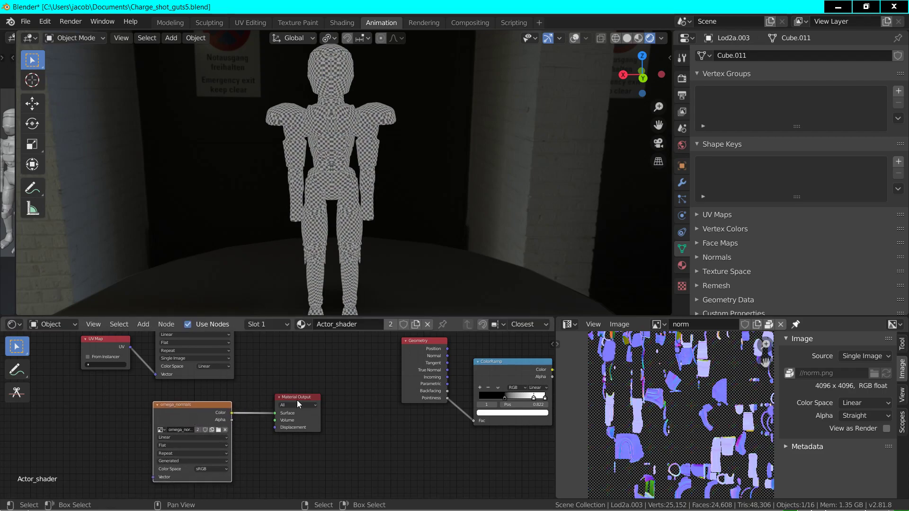
{"action": "left_click_drag", "start_coordinate": [297, 393], "coordinate": [296, 390]}
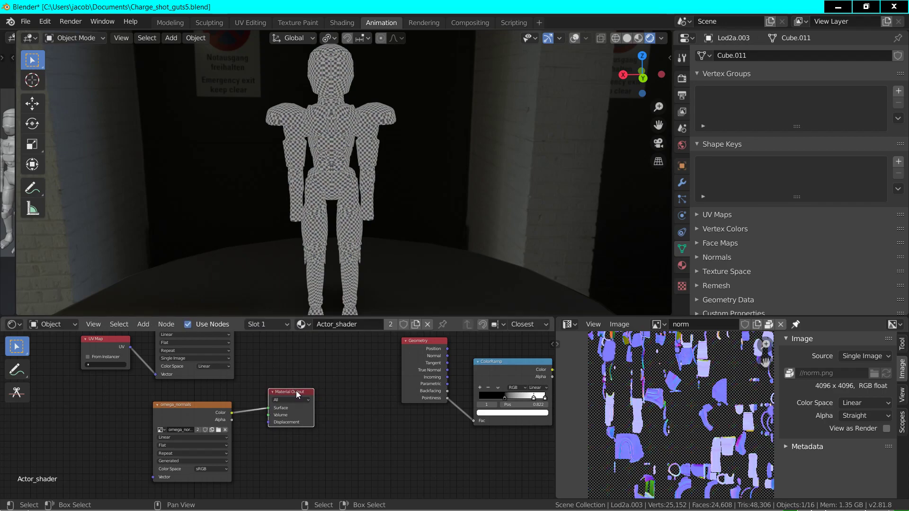
Change the properties area to the Outliner and unhide the Lod1 object
{"action": "scroll", "coordinate": [216, 416], "scroll_direction": "down", "scroll_amount": 3}
{"action": "scroll", "coordinate": [345, 401], "scroll_direction": "down", "scroll_amount": 1}
{"action": "middle_click_drag", "start_coordinate": [345, 400], "coordinate": [290, 429]}
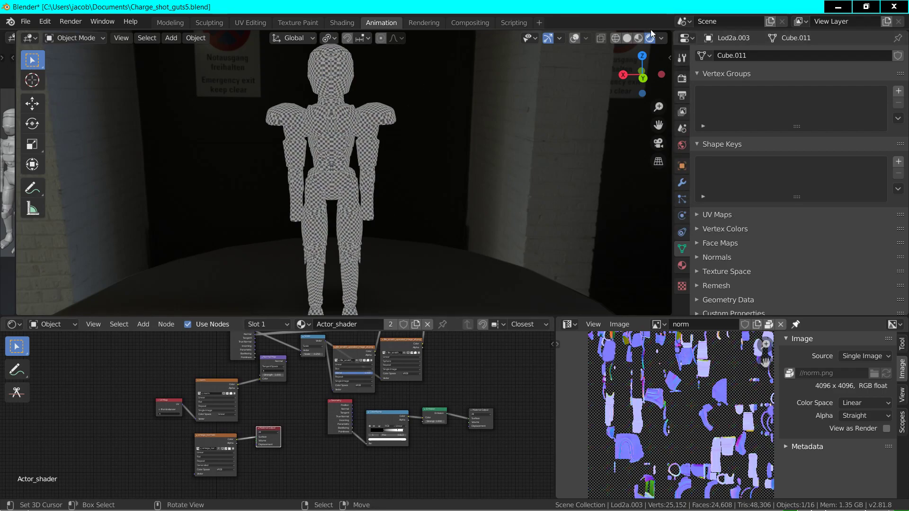
{"action": "left_click", "coordinate": [686, 38]}
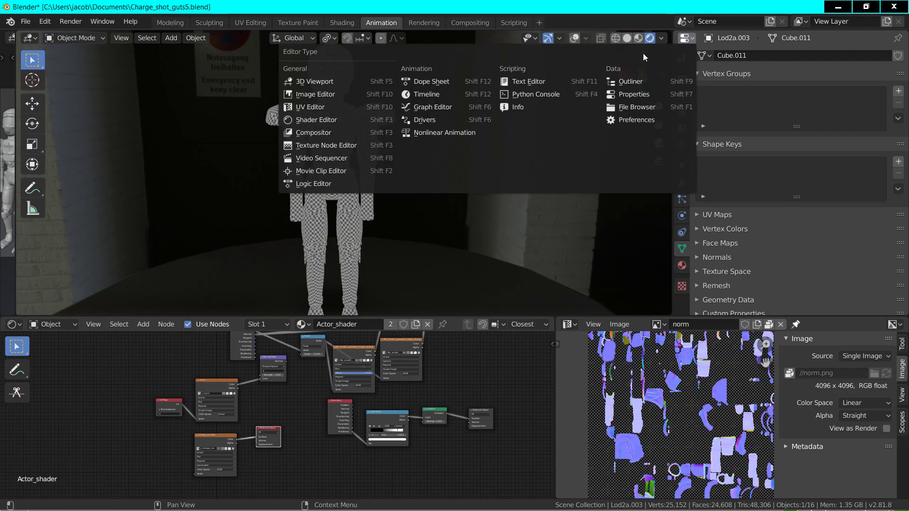
{"action": "left_click", "coordinate": [627, 80]}
{"action": "scroll", "coordinate": [743, 230], "scroll_direction": "down", "scroll_amount": 10}
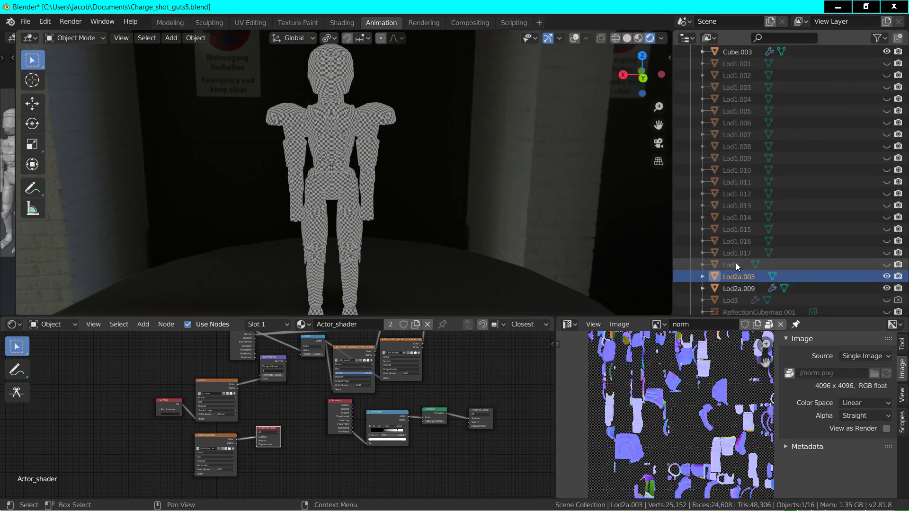
{"action": "left_click", "coordinate": [888, 264]}
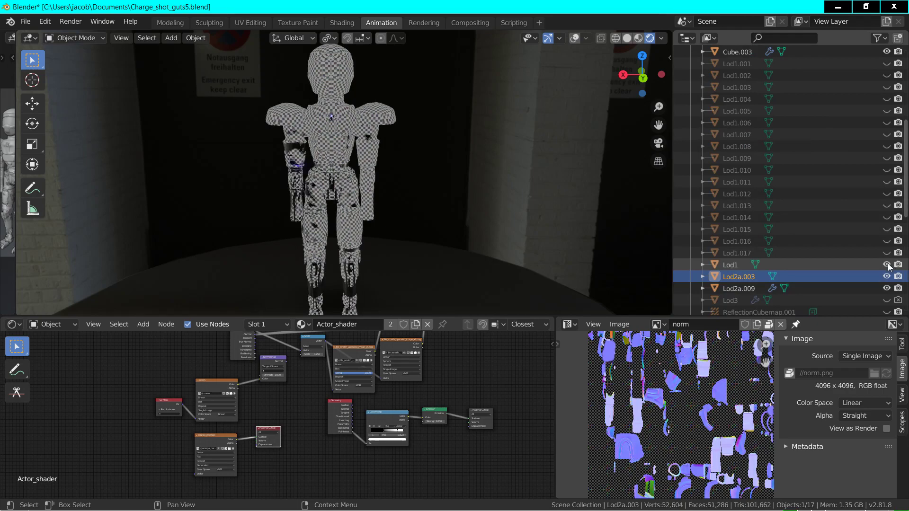
Move Lod1 along the global X axis so it stands beside the checkered robot
{"action": "left_click", "coordinate": [737, 265]}
{"action": "key", "text": "g"}
{"action": "key", "text": "x"}
{"action": "key", "text": "1"}
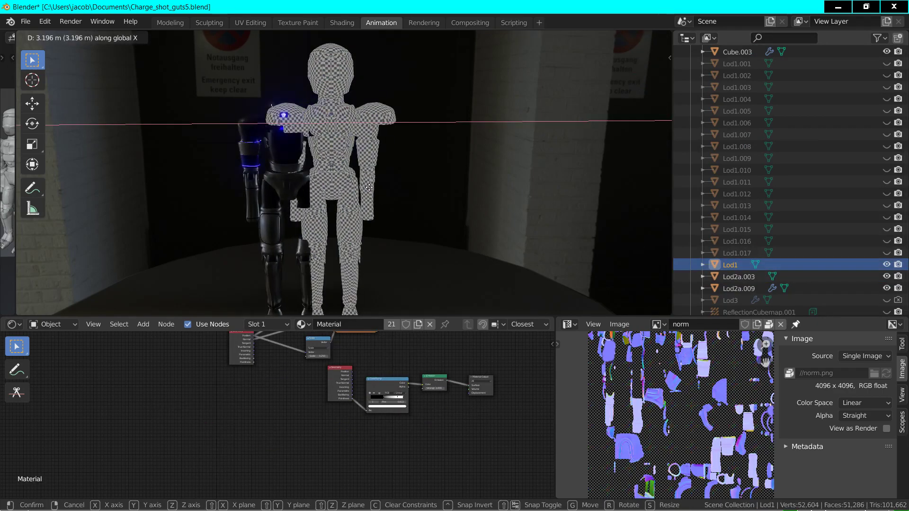
{"action": "key", "text": "minus"}
{"action": "key", "text": "Return"}
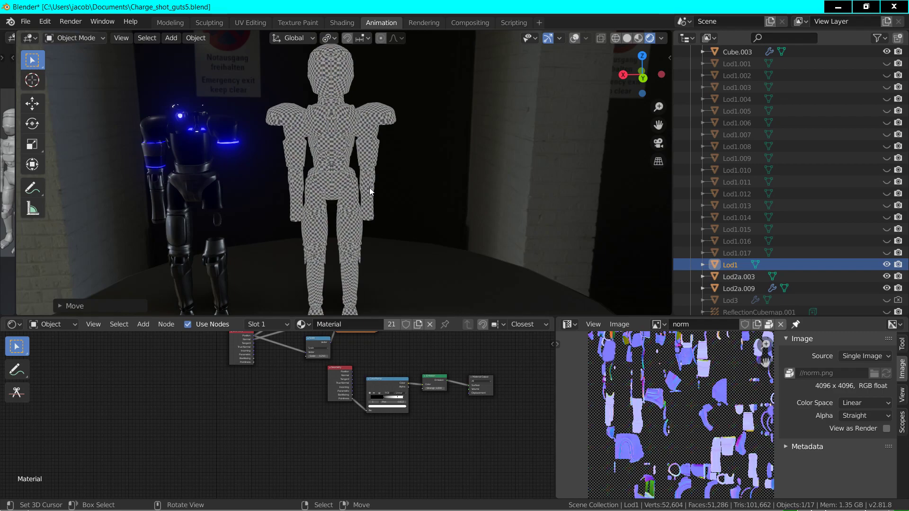
Show the viewport overlays, select the whole pelvis piece of Lod1 in Edit Mode and separate the selection into its own object
{"action": "key", "text": "Tab"}
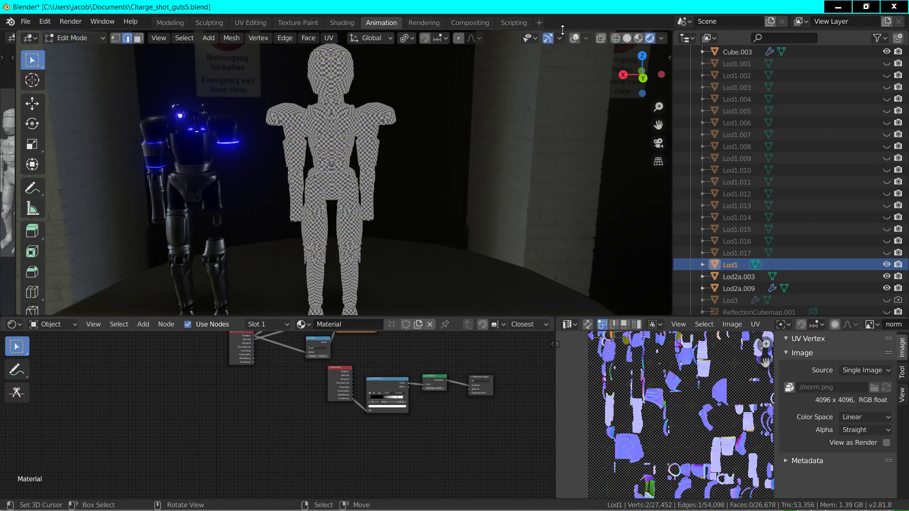
{"action": "left_click", "coordinate": [574, 38]}
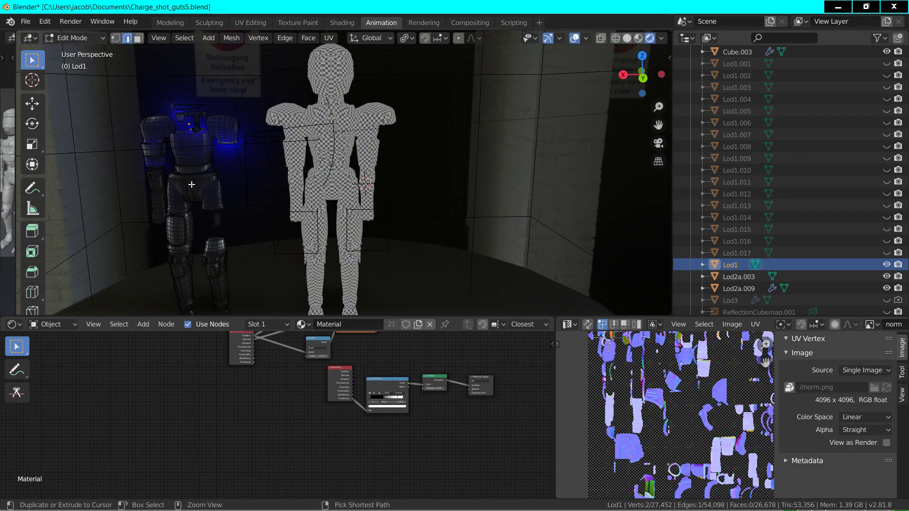
{"action": "key", "text": "ctrl+KP_Add"}
{"action": "key", "text": "ctrl+KP_Add"}
{"action": "key", "text": "ctrl+KP_Add"}
{"action": "key", "text": "ctrl+KP_Add"}
{"action": "key", "text": "ctrl+KP_Add"}
{"action": "key", "text": "ctrl+KP_Add"}
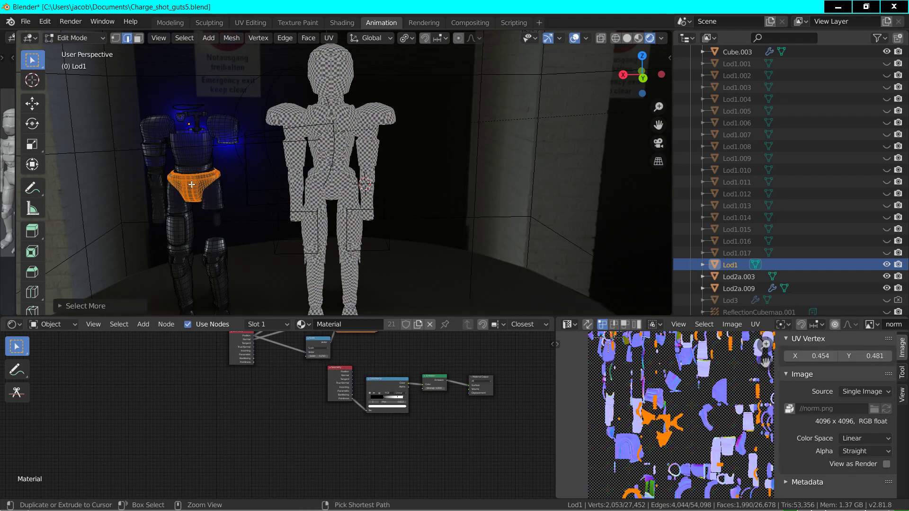
{"action": "key", "text": "p"}
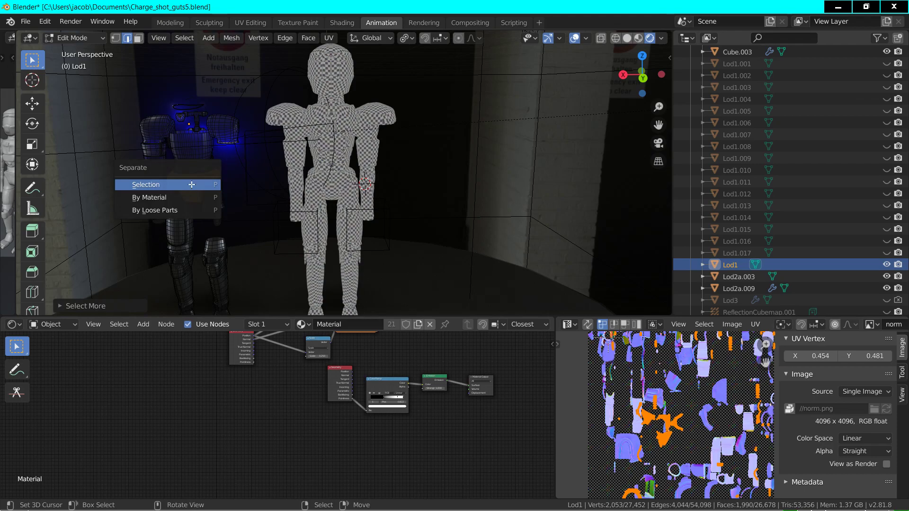
{"action": "left_click", "coordinate": [191, 184]}
Return to Object Mode and move the separated detailed pelvis -20 along the global X axis
{"action": "key", "text": "Tab"}
{"action": "left_click", "coordinate": [191, 187]}
{"action": "type", "text": "gx-20"}
{"action": "key", "text": "Return"}
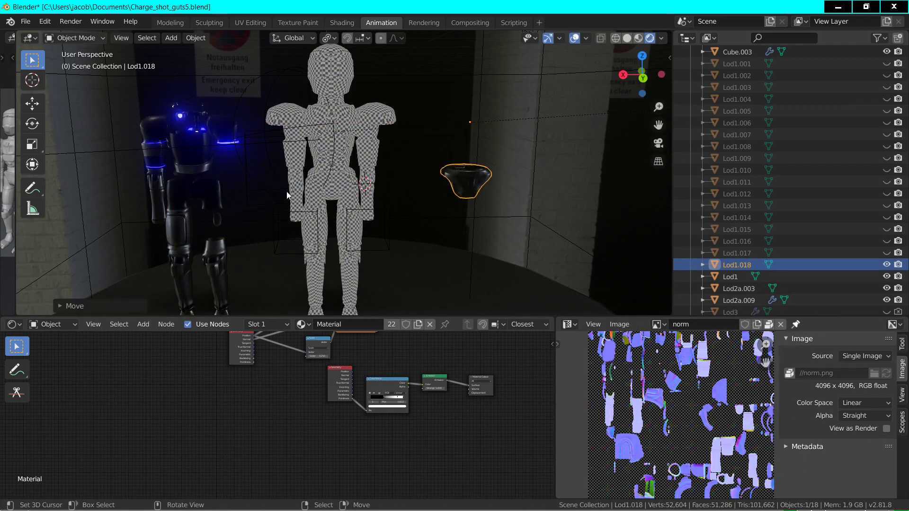
Select the entire pelvis piece of the checkered robot Lod2a.003 in Edit Mode and separate it into its own object
{"action": "left_click", "coordinate": [325, 179]}
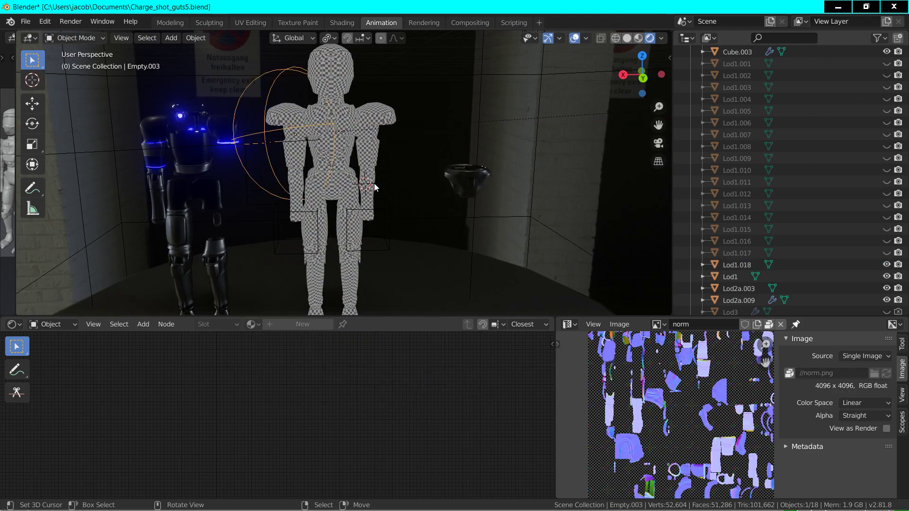
{"action": "left_click", "coordinate": [367, 184]}
{"action": "key", "text": "Tab"}
{"action": "left_click", "coordinate": [344, 180]}
{"action": "key", "text": "ctrl+KP_Add"}
{"action": "key", "text": "ctrl+KP_Add"}
{"action": "key", "text": "ctrl+KP_Add"}
{"action": "key", "text": "ctrl+KP_Add"}
{"action": "key", "text": "ctrl+KP_Add"}
{"action": "key", "text": "ctrl+KP_Add"}
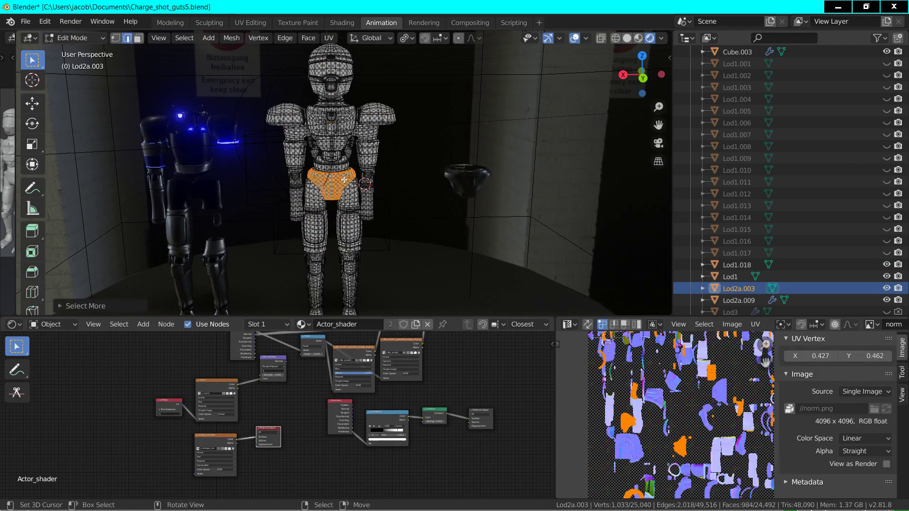
{"action": "key", "text": "p"}
{"action": "left_click", "coordinate": [344, 181]}
Return to Object Mode and move the checkered pelvis along the global X axis onto the detailed pelvis
{"action": "key", "text": "Tab"}
{"action": "left_click", "coordinate": [345, 183]}
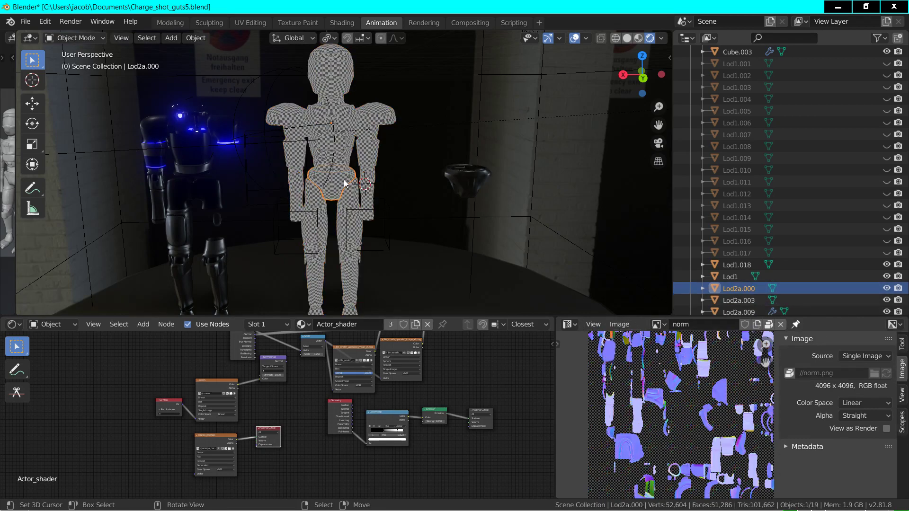
{"action": "key", "text": "g"}
{"action": "key", "text": "x"}
{"action": "key", "text": "Return"}
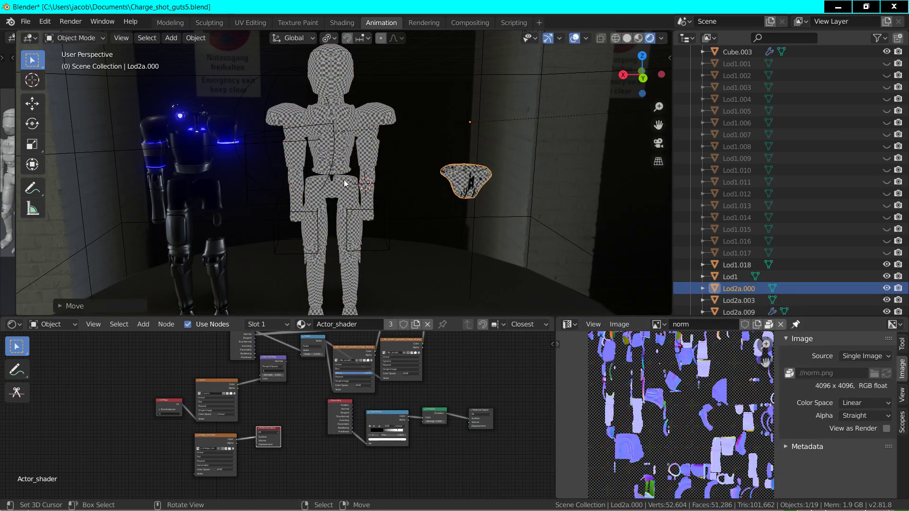
Select both pelvis parts with the low-poly Lod2a.000 active and set the viewport to solid shading
{"action": "left_click", "coordinate": [457, 181]}
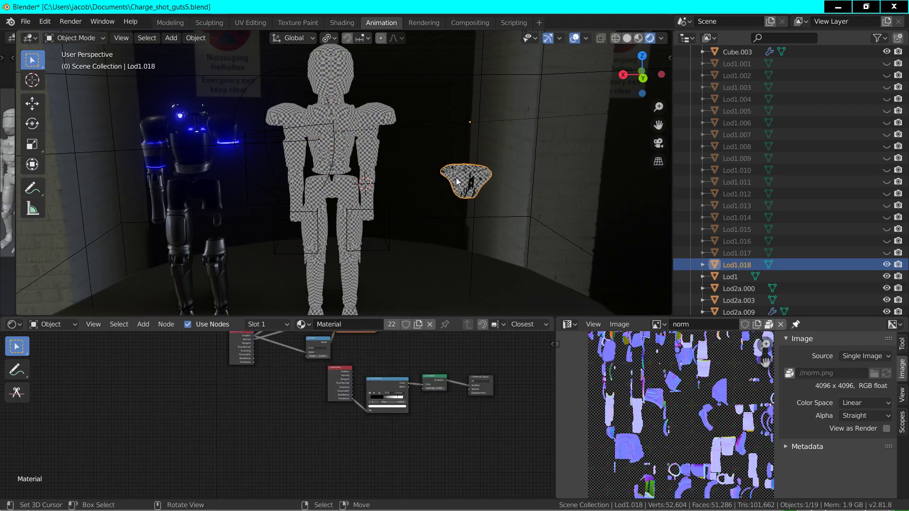
{"action": "left_click", "coordinate": [457, 181], "text": "shift"}
{"action": "left_click", "coordinate": [683, 38]}
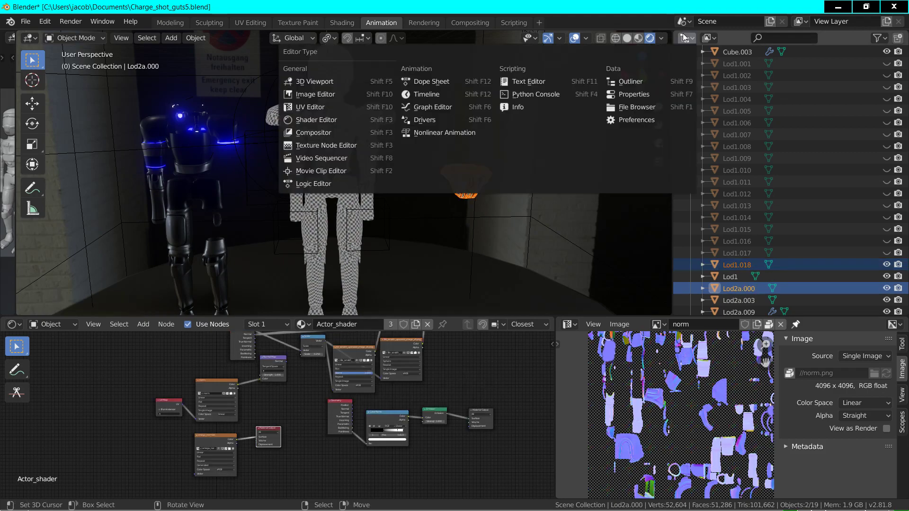
{"action": "left_click", "coordinate": [626, 38]}
Change the Outliner area to the Properties editor and set the render engine to Cycles
{"action": "left_click", "coordinate": [691, 39]}
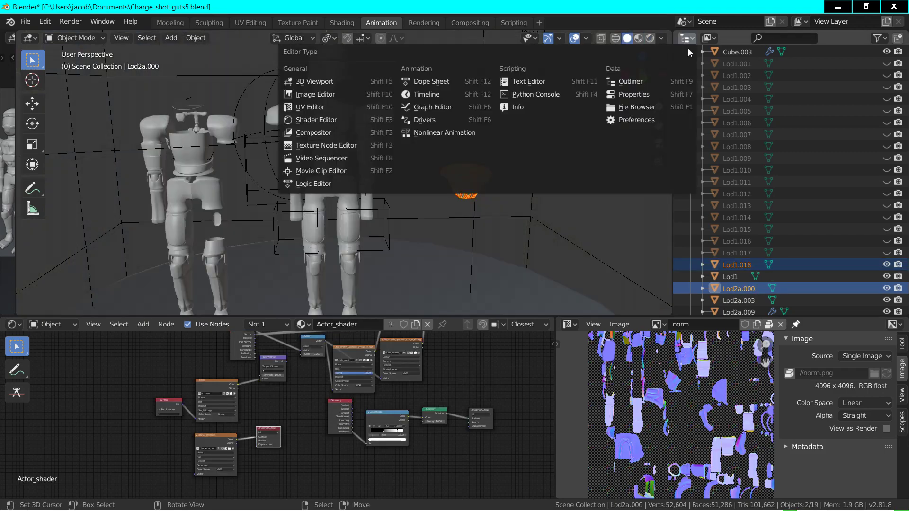
{"action": "left_click", "coordinate": [634, 94]}
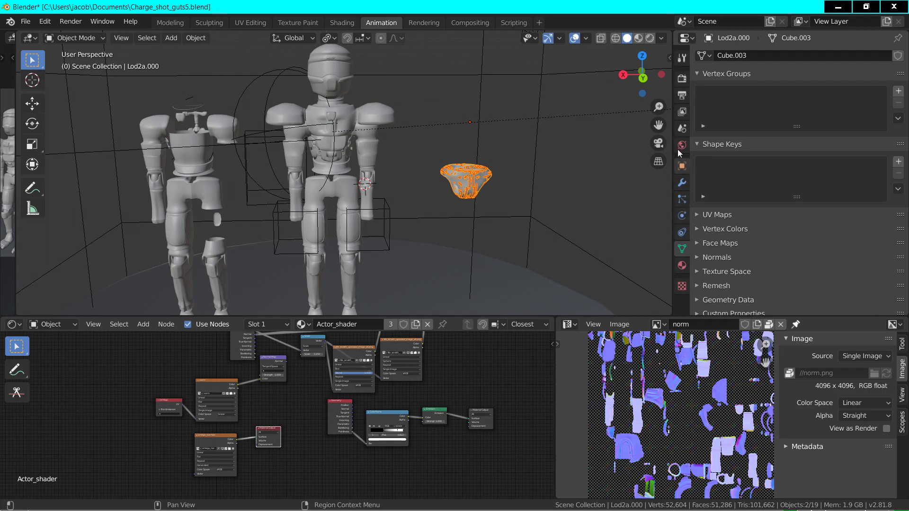
{"action": "left_click", "coordinate": [683, 79]}
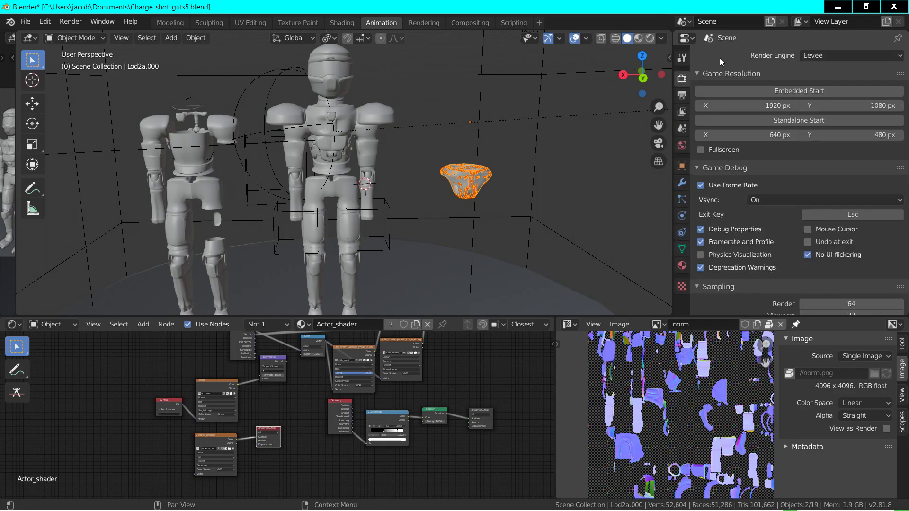
{"action": "left_click", "coordinate": [810, 56]}
{"action": "left_click", "coordinate": [810, 55]}
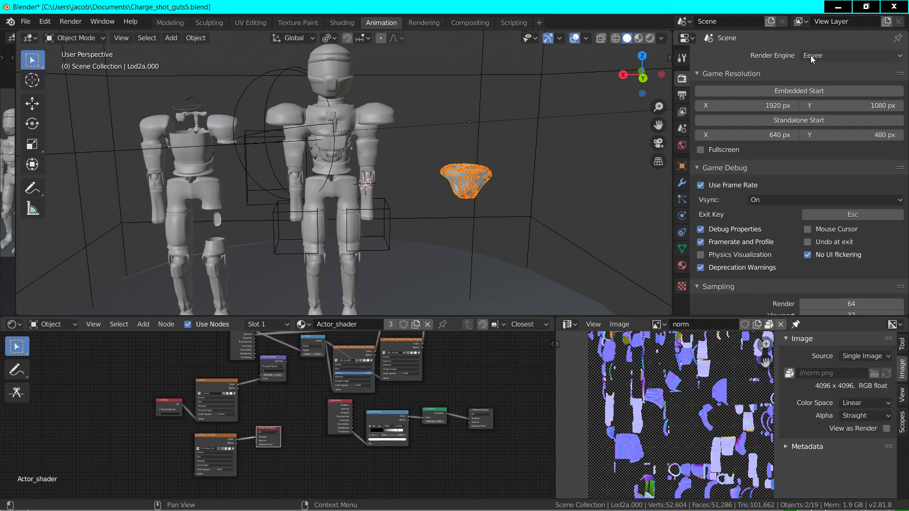
{"action": "left_click", "coordinate": [811, 56]}
{"action": "left_click", "coordinate": [816, 94]}
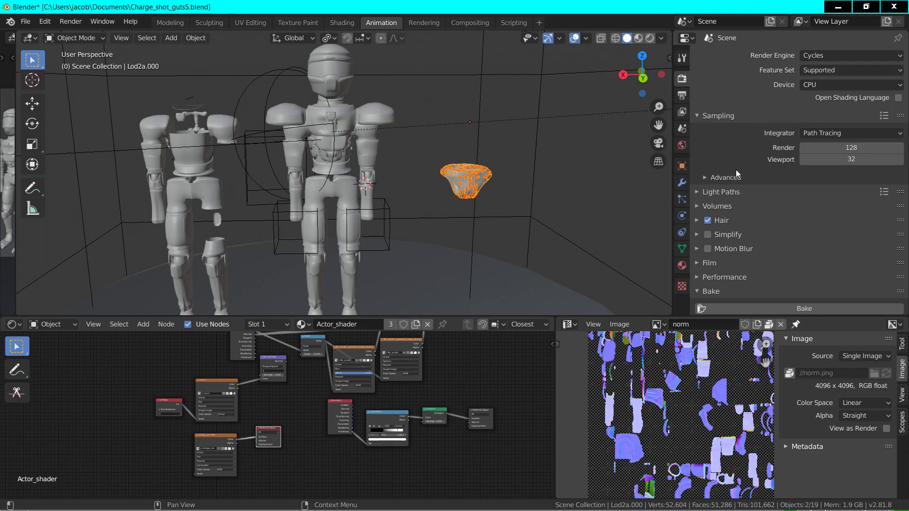
Start a tangent-space Normal bake with Selected to Active from the detailed pelvis onto the low-poly pelvis
{"action": "scroll", "coordinate": [736, 169], "scroll_direction": "down", "scroll_amount": 8}
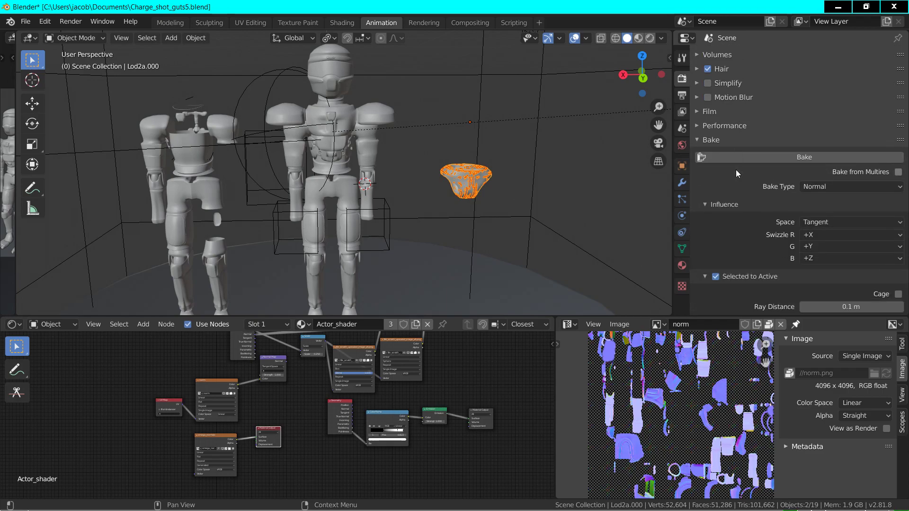
{"action": "scroll", "coordinate": [736, 169], "scroll_direction": "up", "scroll_amount": 4}
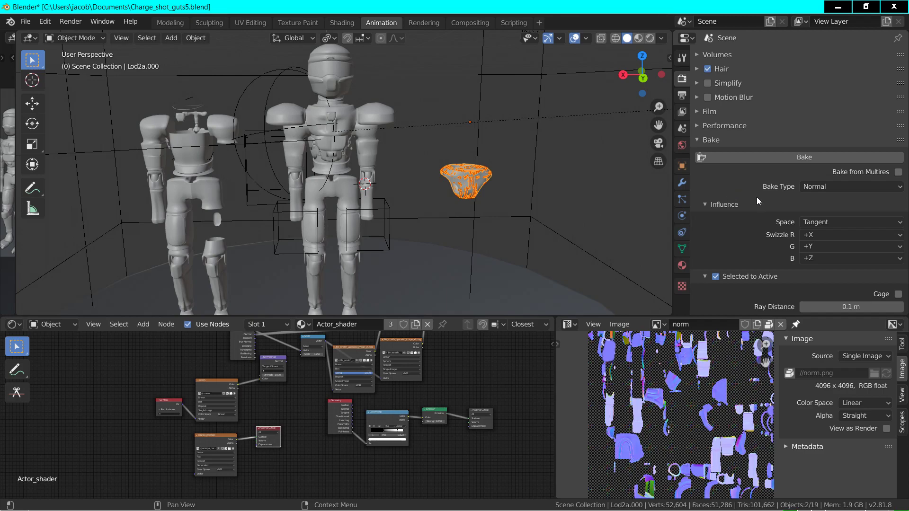
{"action": "scroll", "coordinate": [756, 197], "scroll_direction": "down", "scroll_amount": 4}
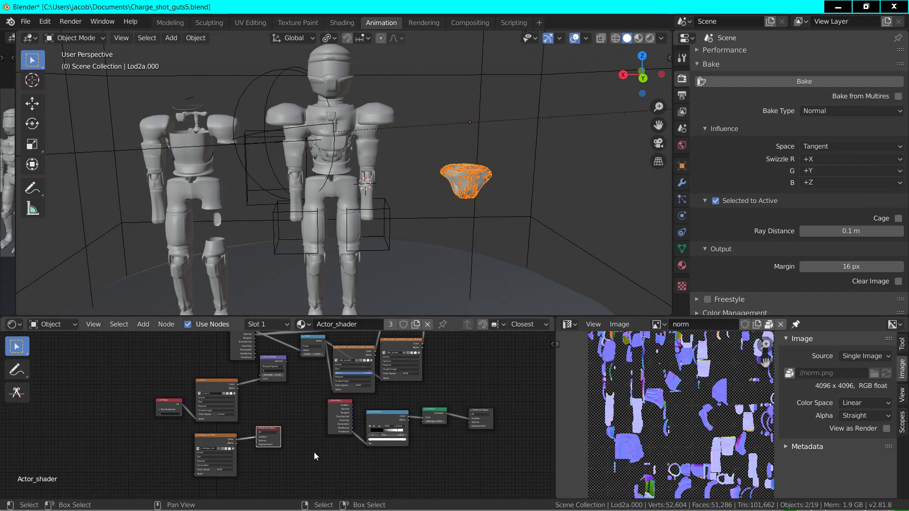
{"action": "middle_click_drag", "start_coordinate": [295, 437], "coordinate": [332, 420]}
{"action": "scroll", "coordinate": [312, 414], "scroll_direction": "up", "scroll_amount": 2}
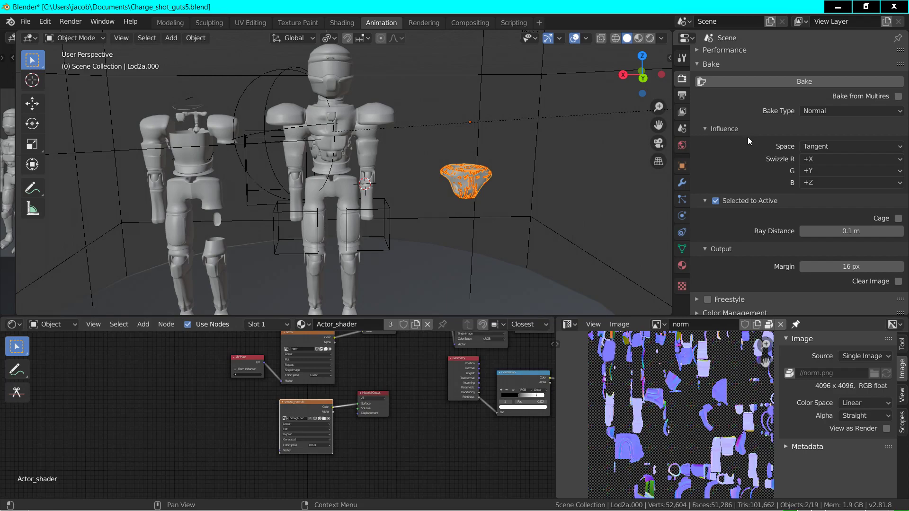
{"action": "left_click", "coordinate": [737, 80]}
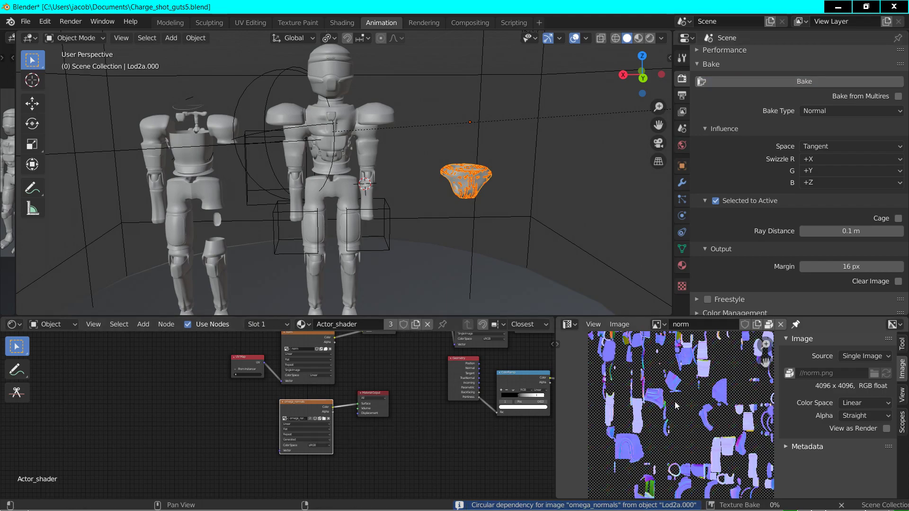
Display the omega_normals image in the image editor
{"action": "left_click", "coordinate": [574, 322]}
{"action": "left_click", "coordinate": [570, 324]}
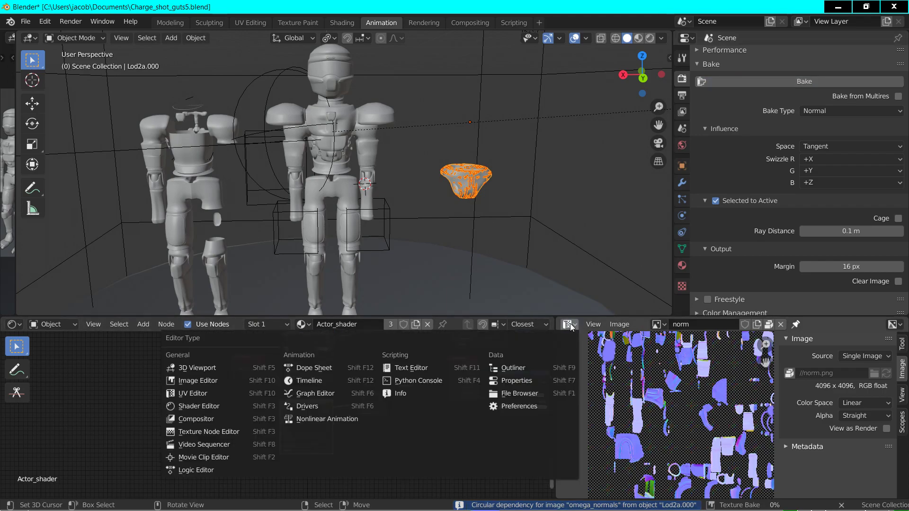
{"action": "left_click", "coordinate": [656, 324]}
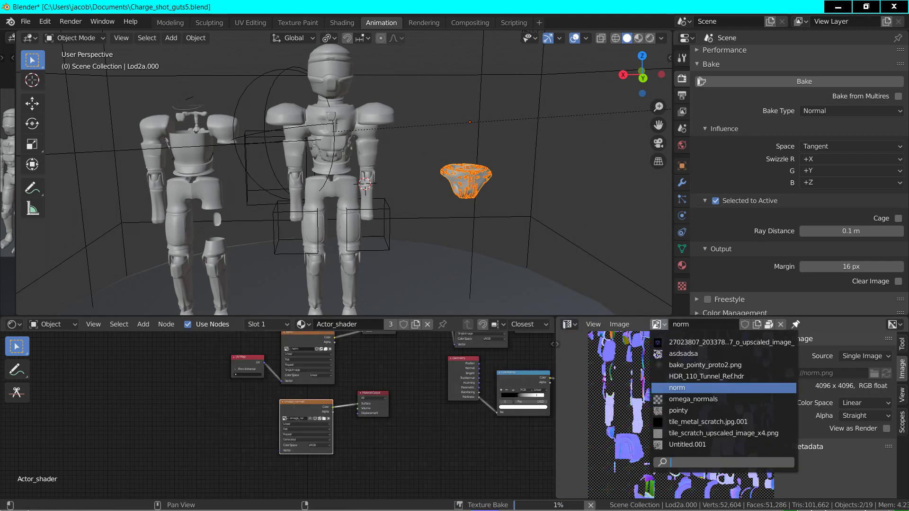
{"action": "left_click", "coordinate": [676, 403]}
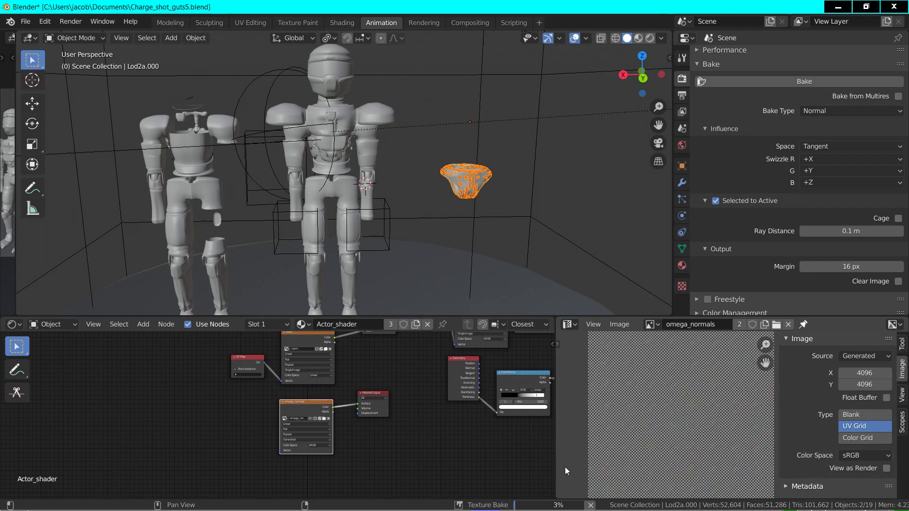
Cancel the running bake, enable Clear Image in the bake output and start the Normal bake again
{"action": "left_click", "coordinate": [591, 505]}
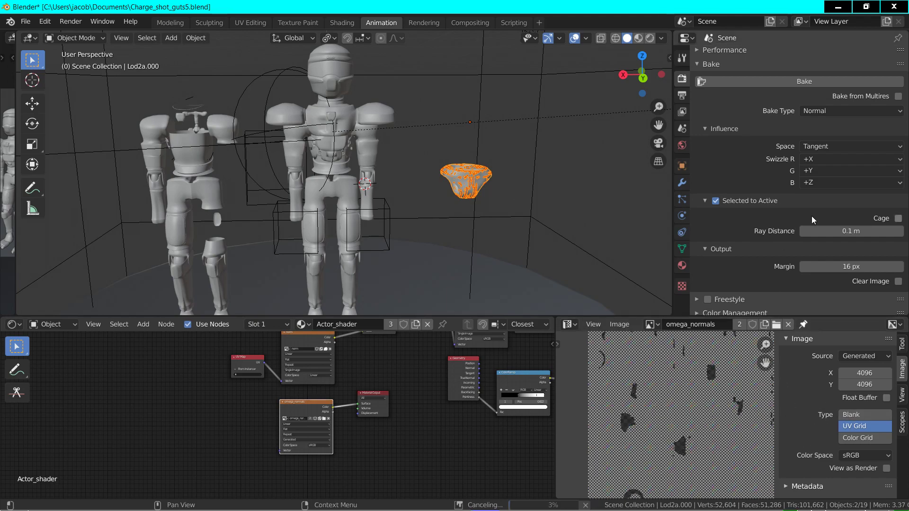
{"action": "left_click", "coordinate": [882, 278]}
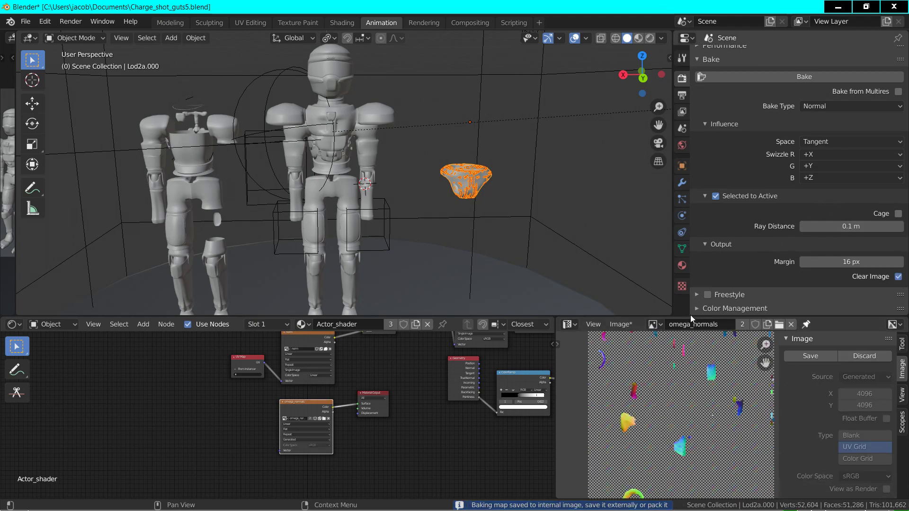
{"action": "left_click", "coordinate": [753, 76]}
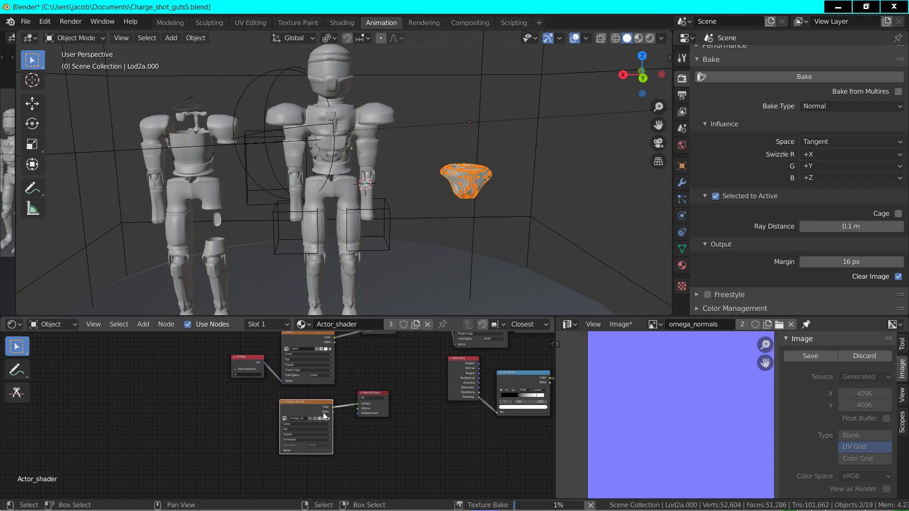
Switch to MSI Dragon Center, check the CPU and GPU load in the System Monitor, and minimize it
{"action": "mouse_move", "coordinate": [210, 507]}
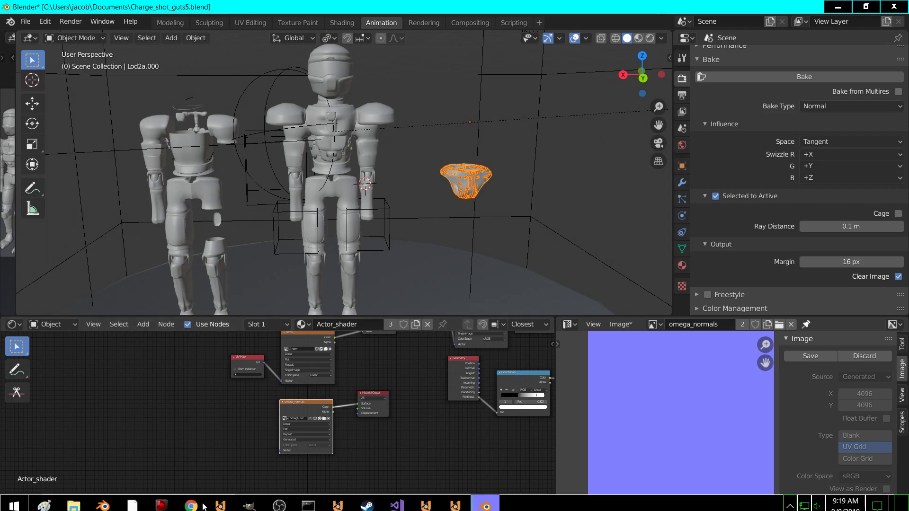
{"action": "left_click", "coordinate": [161, 508]}
{"action": "left_click", "coordinate": [344, 164]}
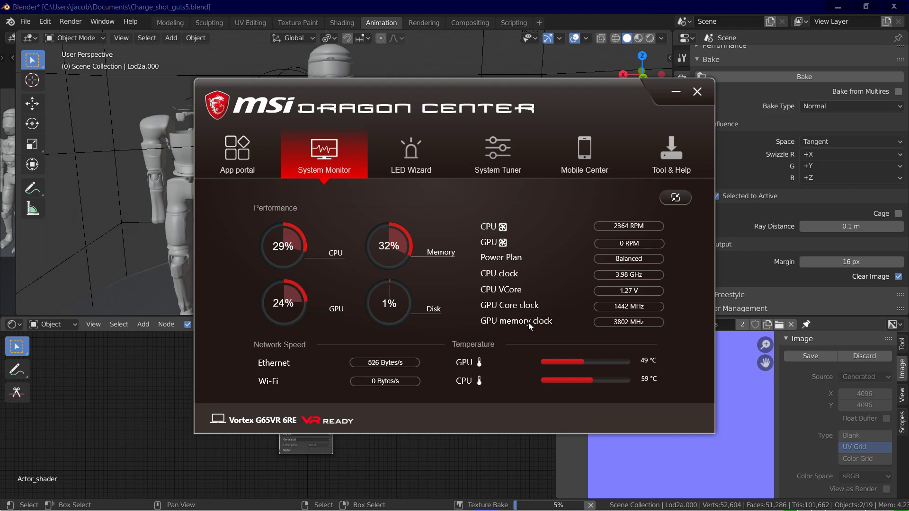
{"action": "left_click", "coordinate": [677, 92]}
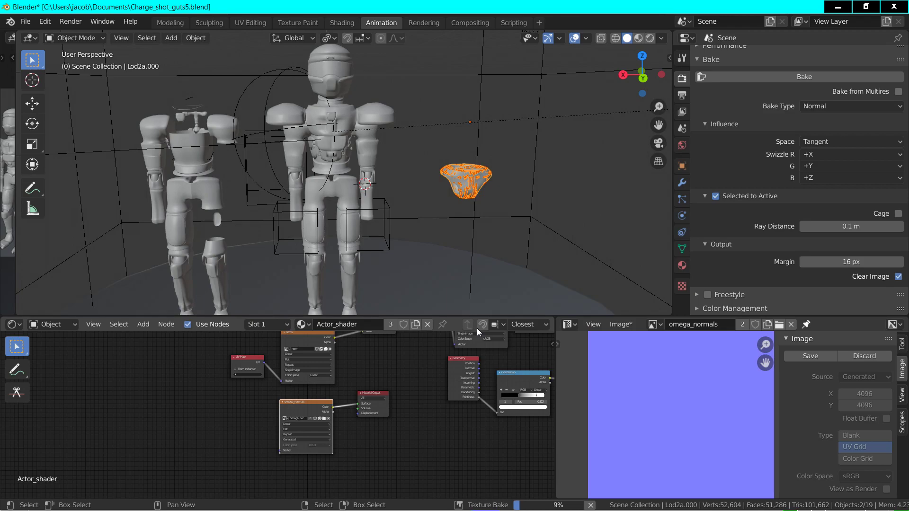
{"action": "left_click", "coordinate": [280, 499]}
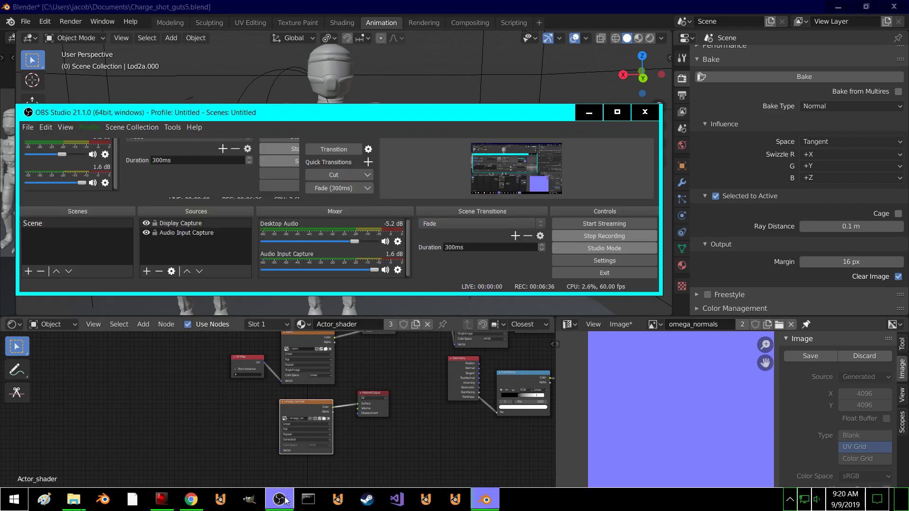